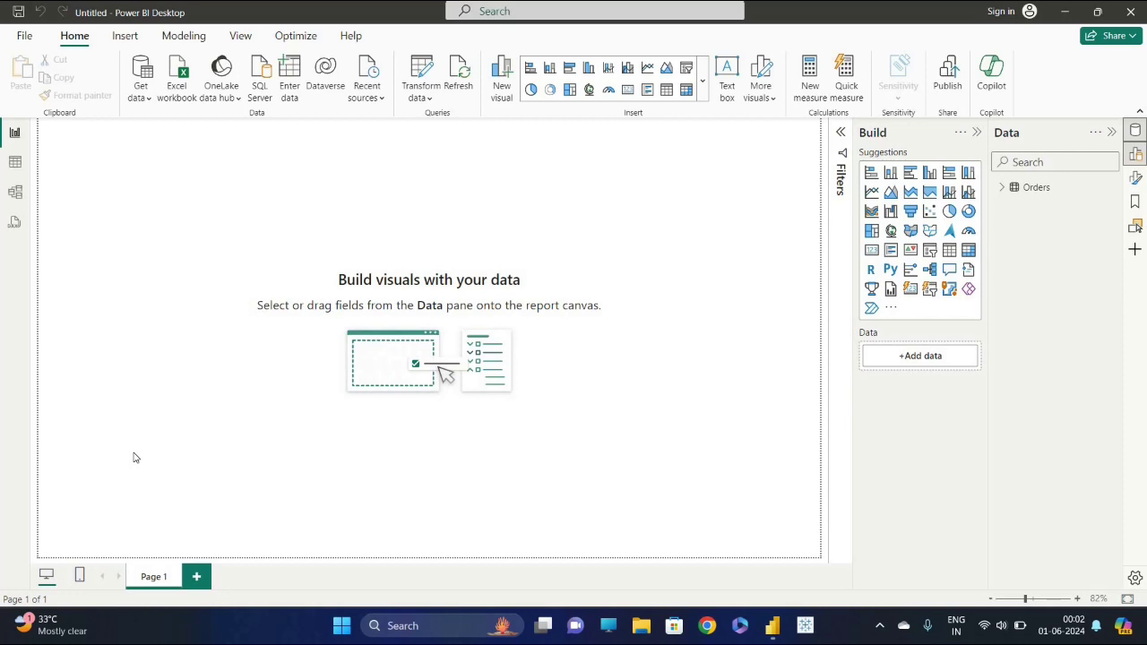
Step: Insert a table visual on the report page, enlarge it, and add the Sub-Category field as its first column
left_click(666, 94)
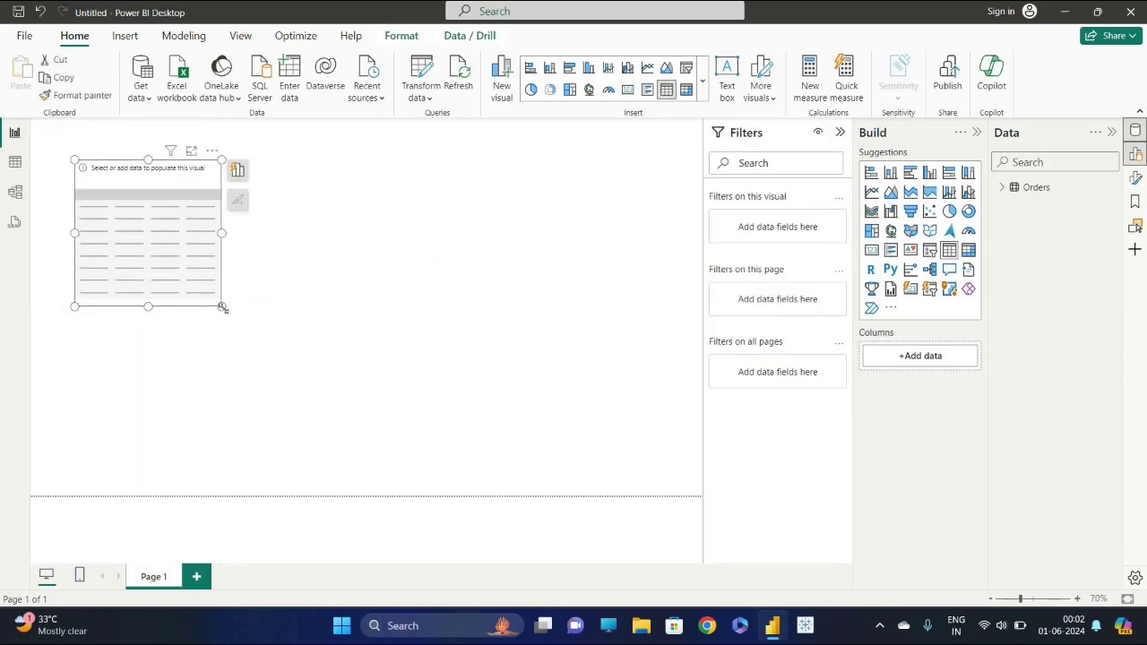
left_click_drag(222, 308, 383, 432)
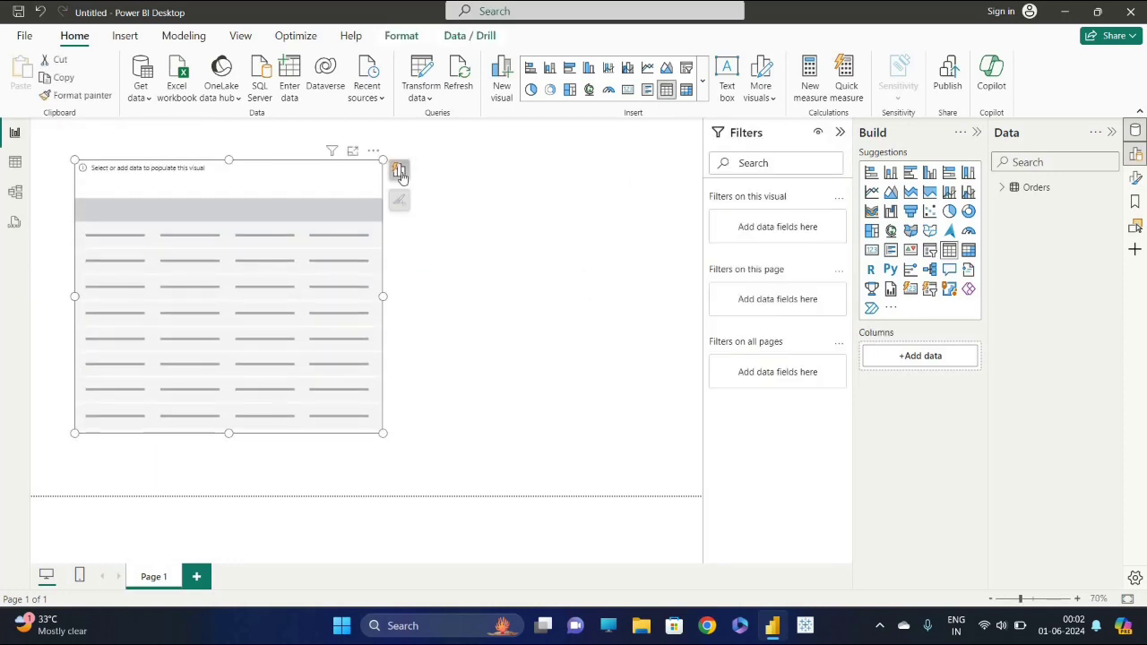
left_click(399, 170)
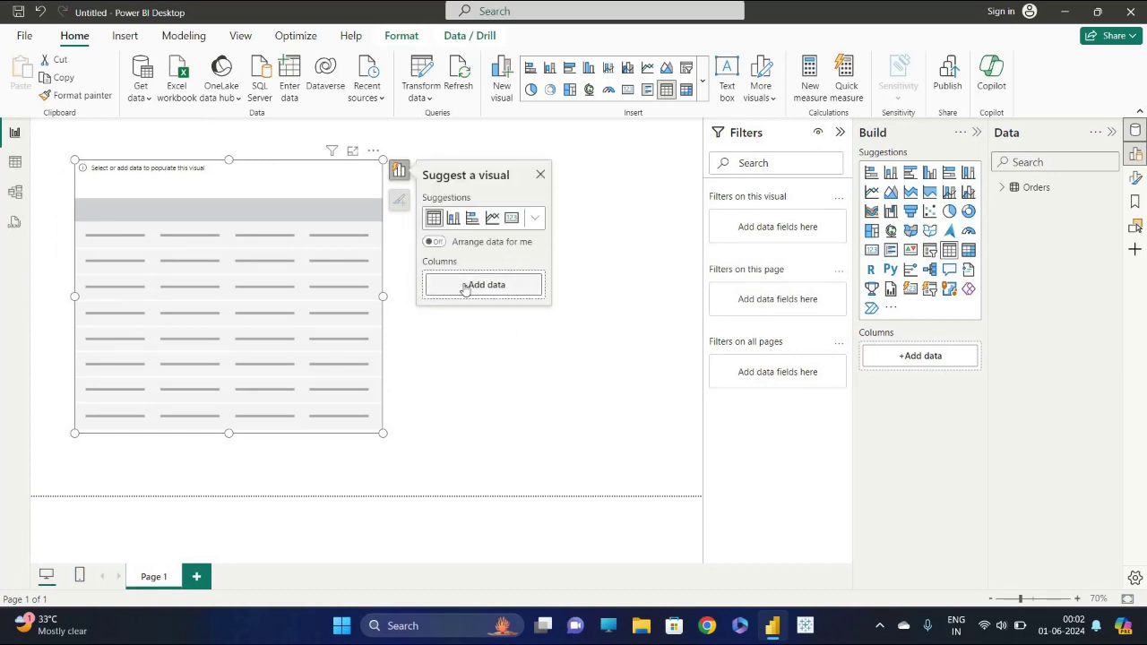
left_click(465, 285)
left_click(597, 252)
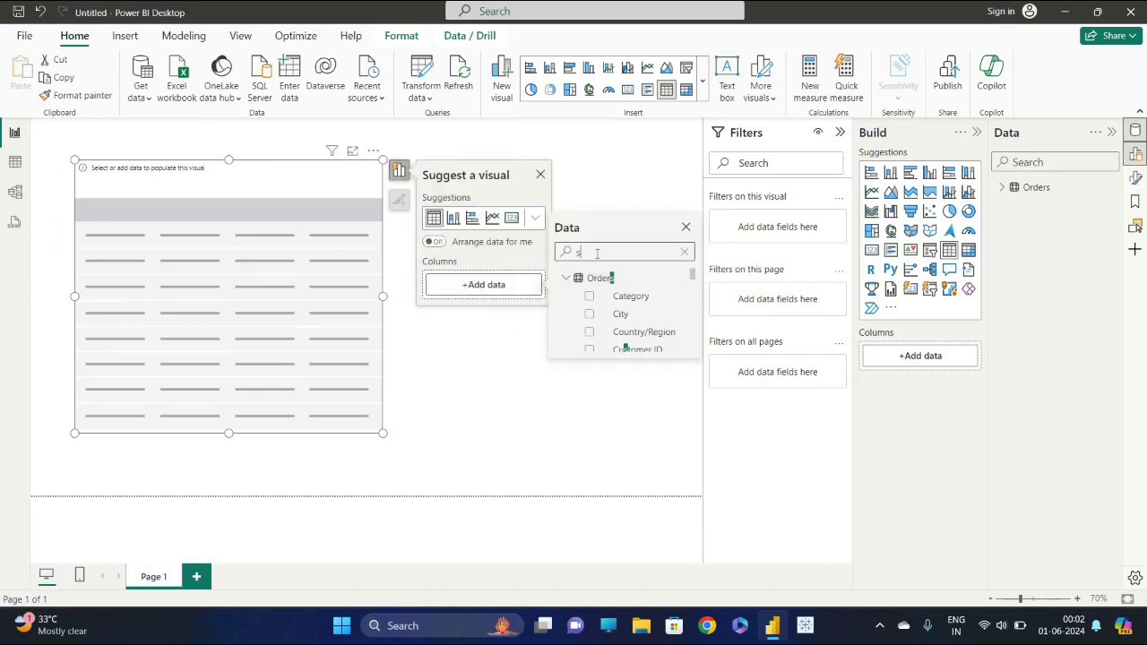
type("sub")
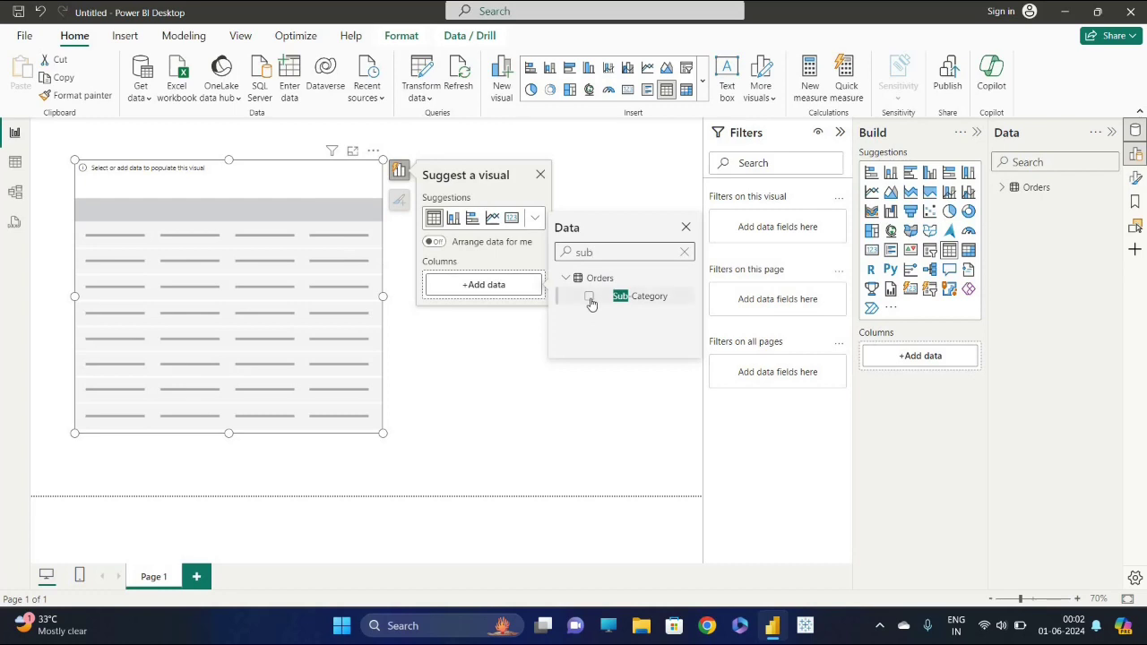
left_click(589, 296)
Step: Add the Sales field from Orders to the table visual as its second column
left_click(536, 308)
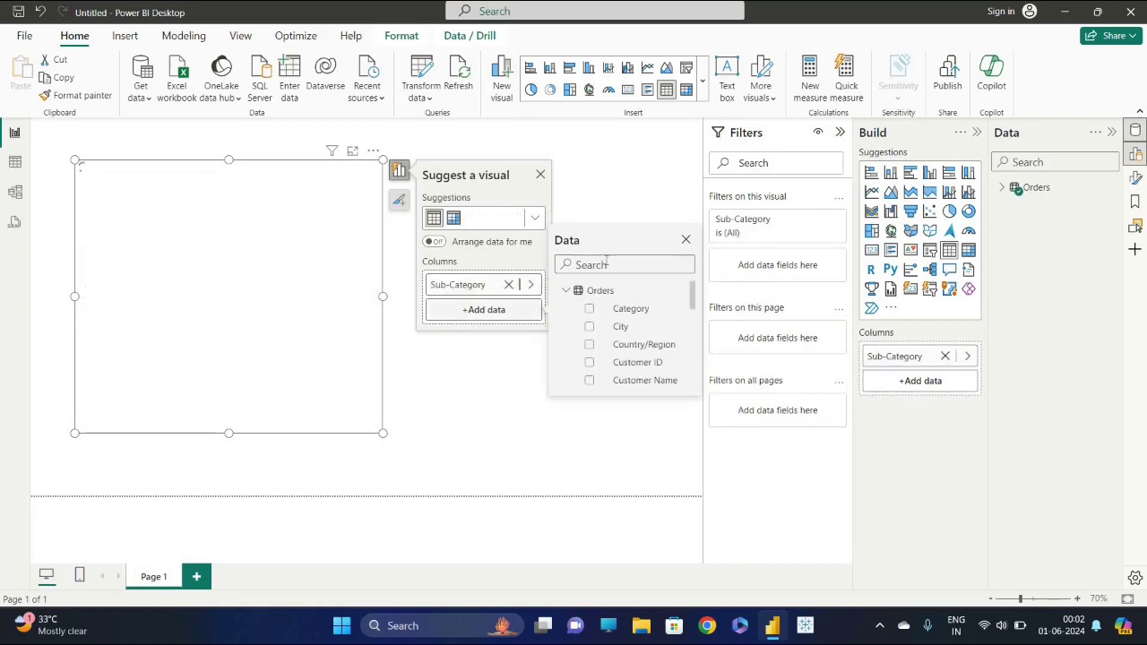
type("sa")
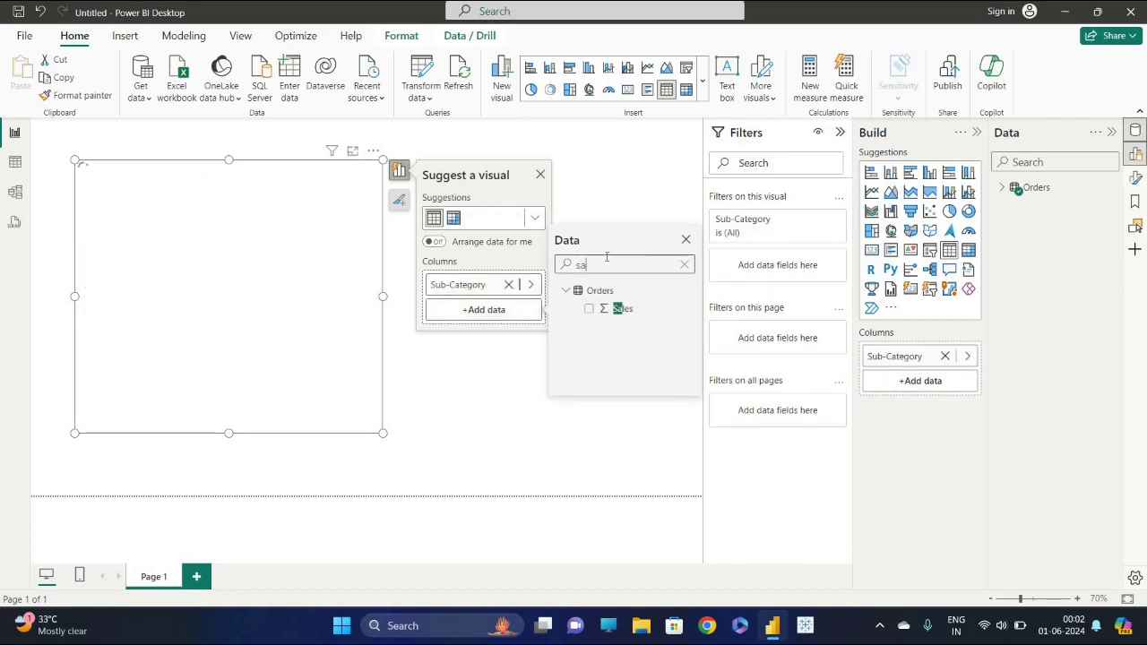
left_click(589, 311)
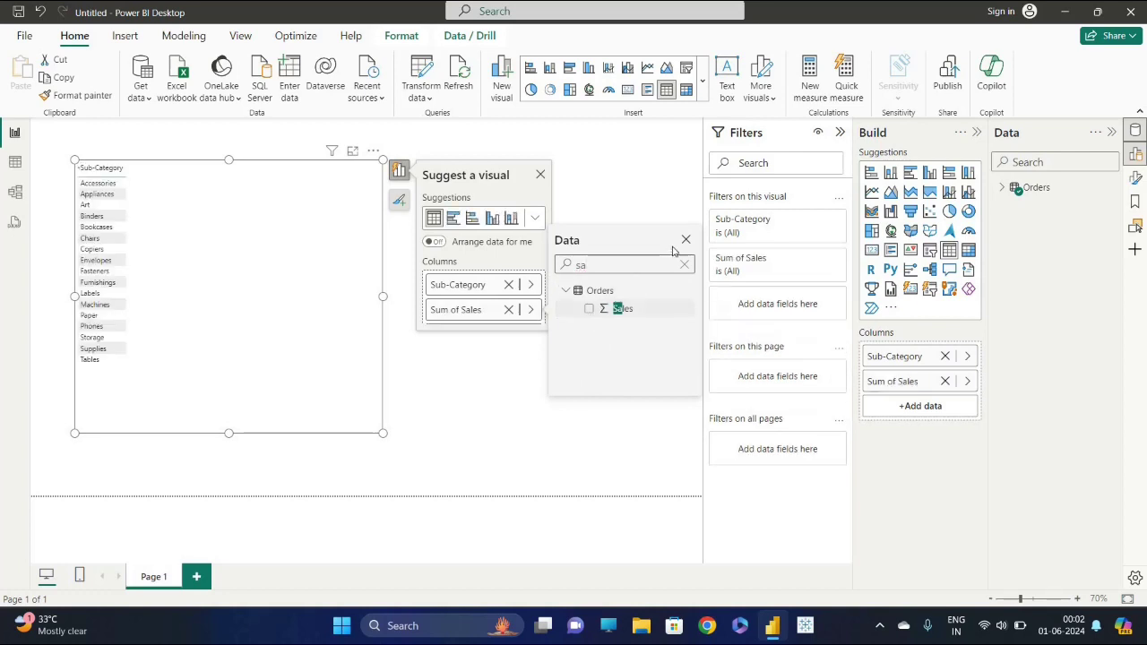
left_click(686, 240)
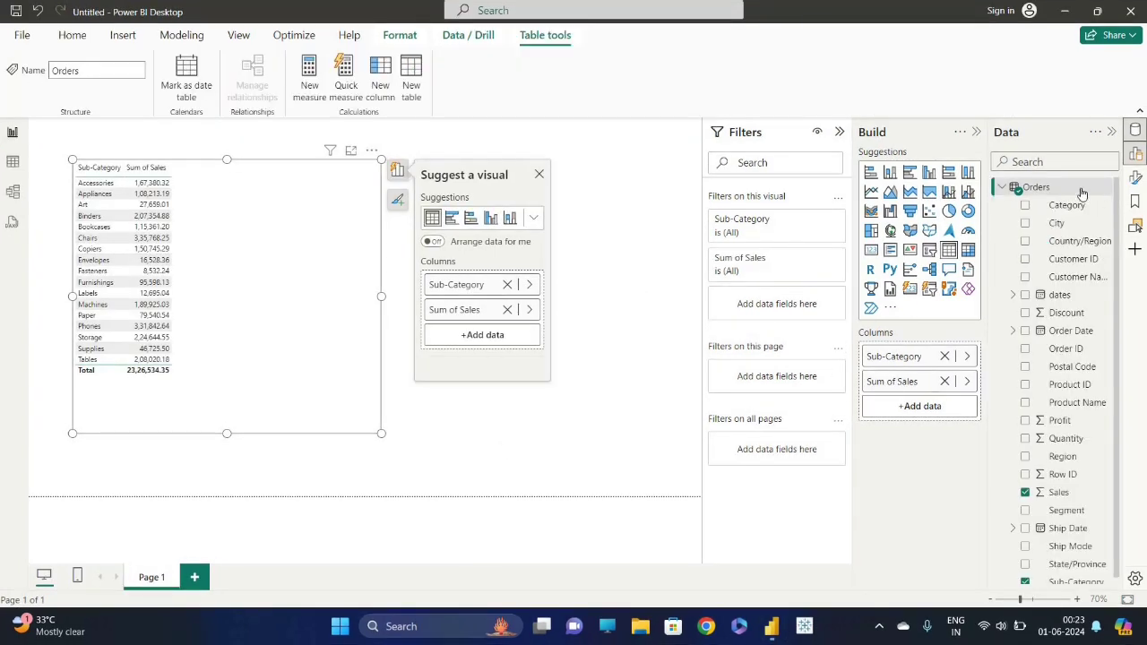
Step: Create a new measure in the Orders table and name it running_total, leaving its expression for a second line
right_click(1045, 189)
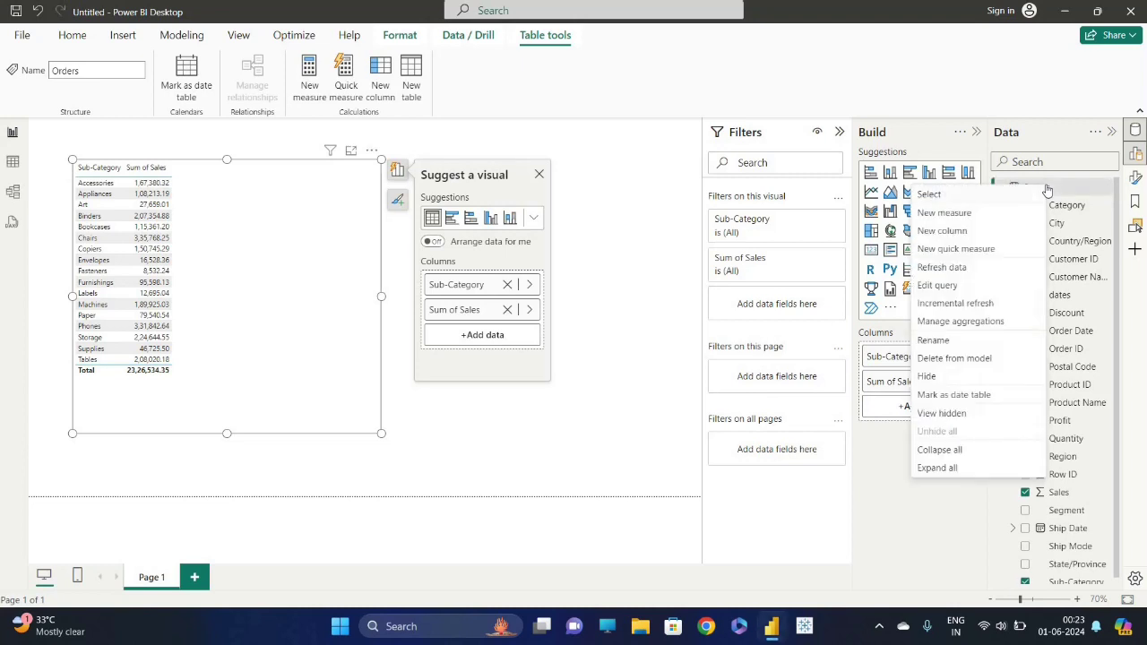
left_click(967, 215)
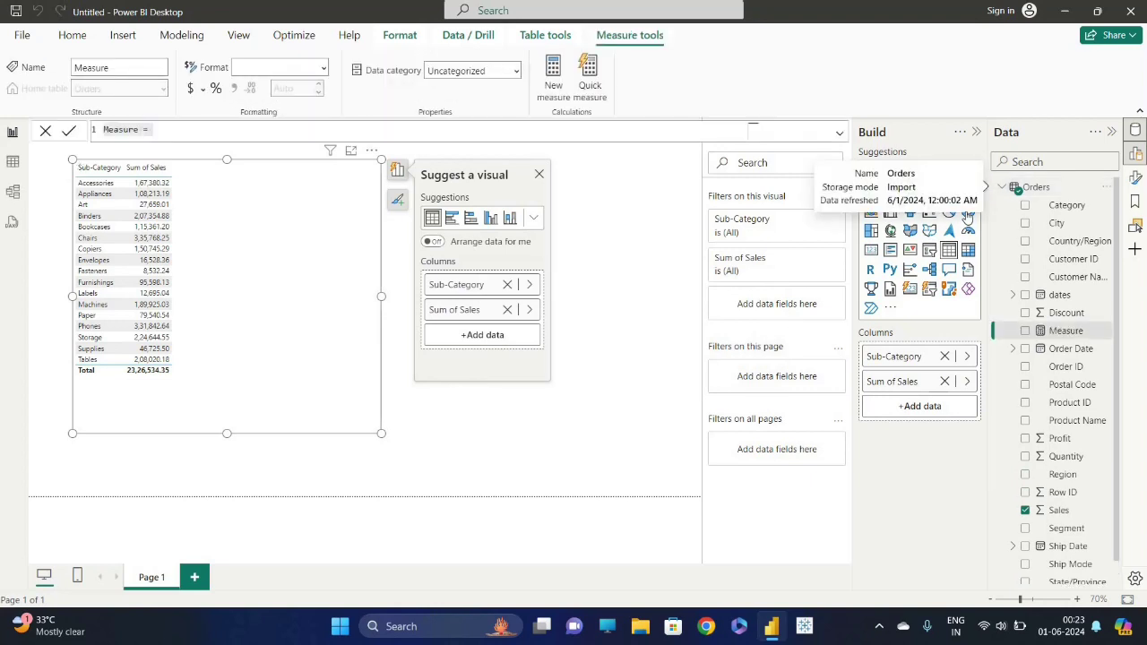
key("ctrl+a")
key("BackSpace")
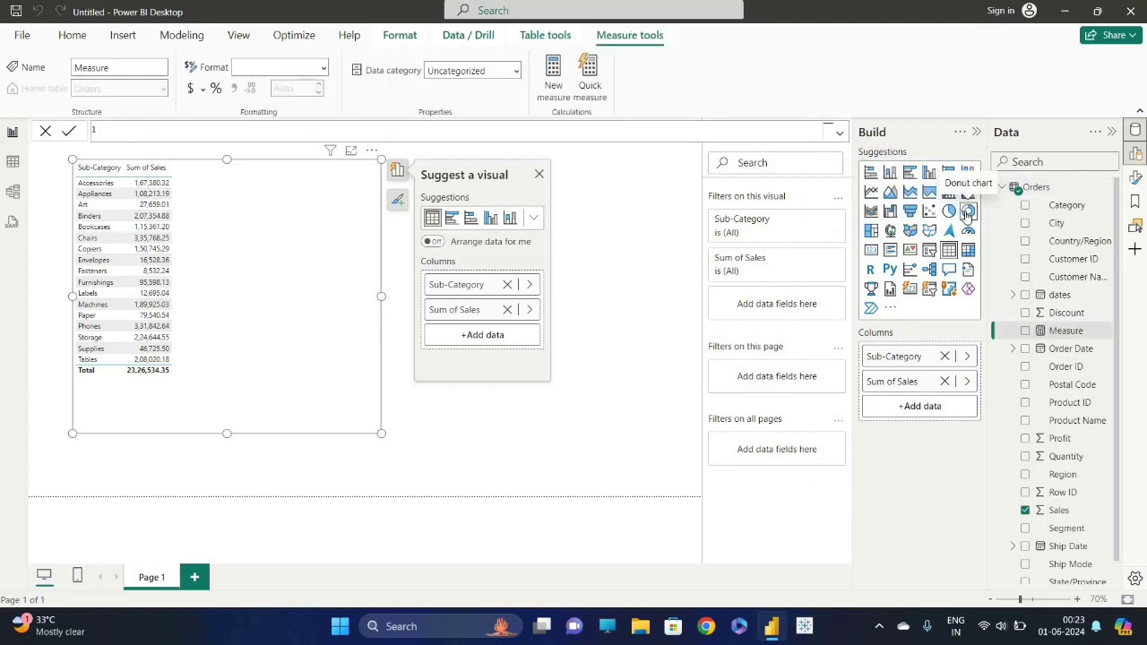
type("running_total=")
key("shift+Return")
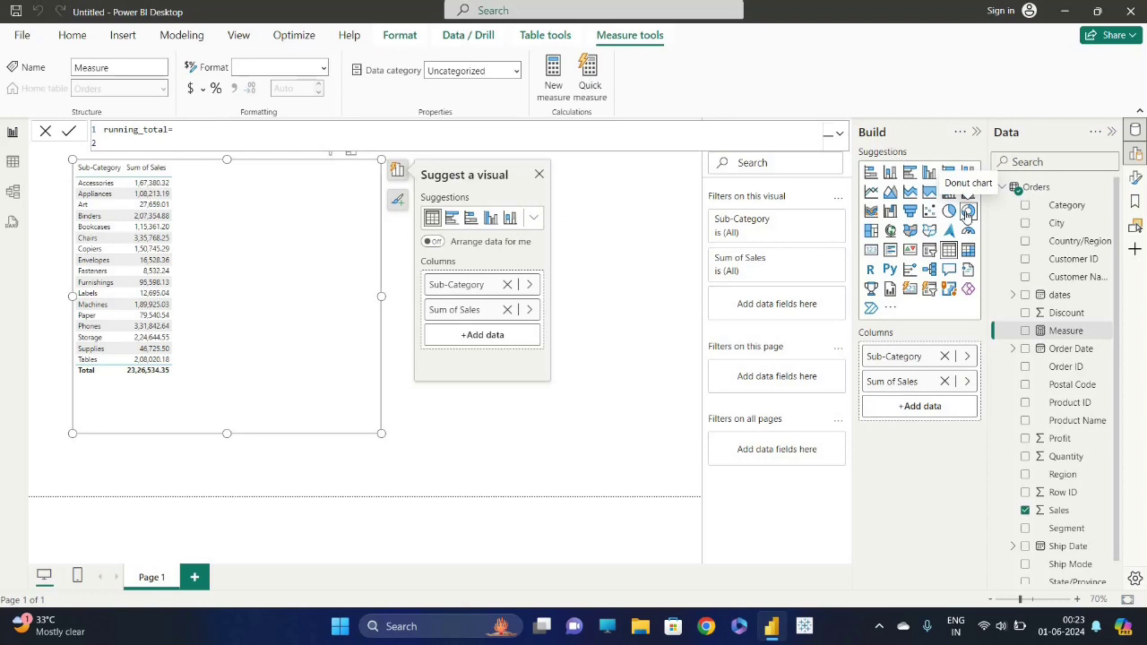
Step: Start the running_total expression with CALCULATE(SUM(Orders[Sales]), and continue on a new line
type("CALCULATE(s")
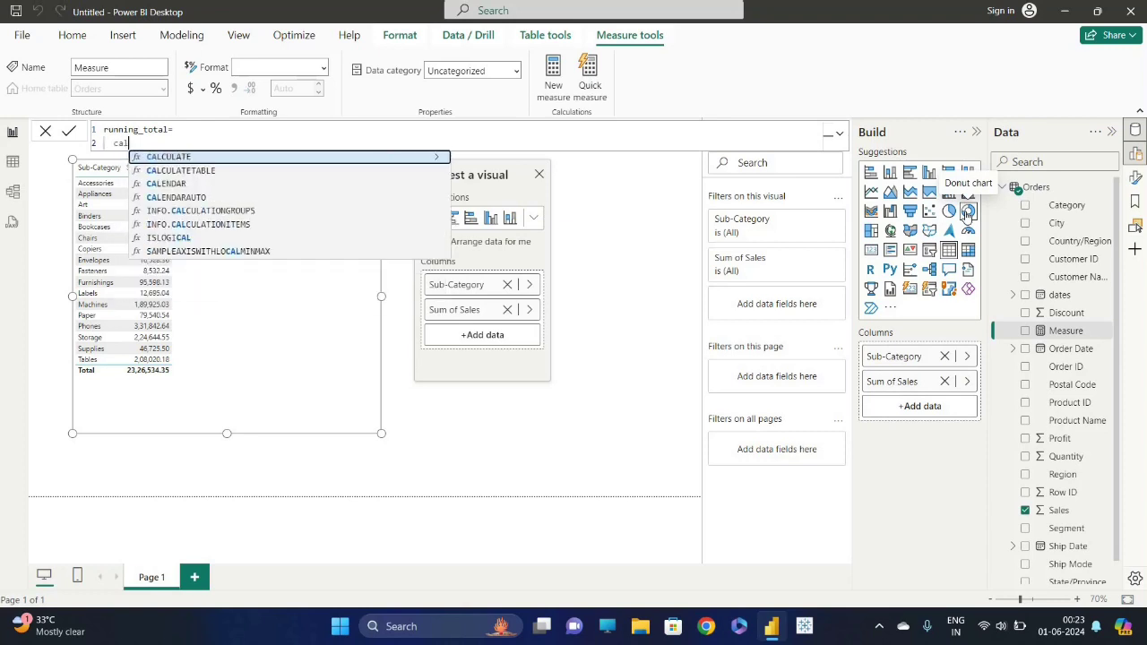
type("um")
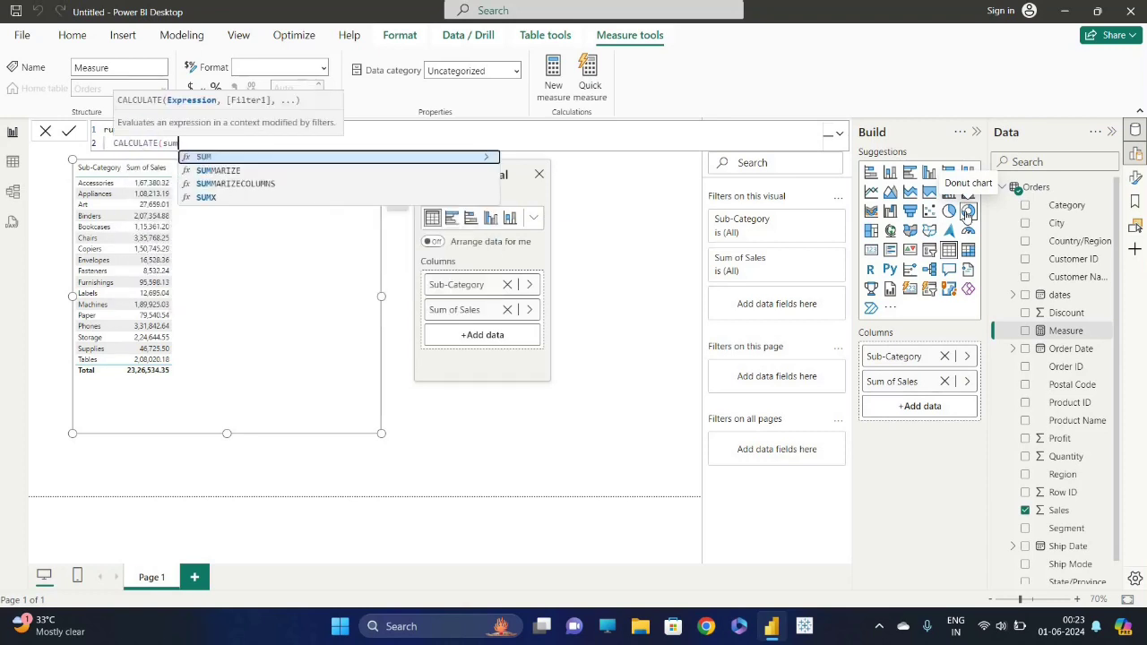
key("Tab")
type("sa")
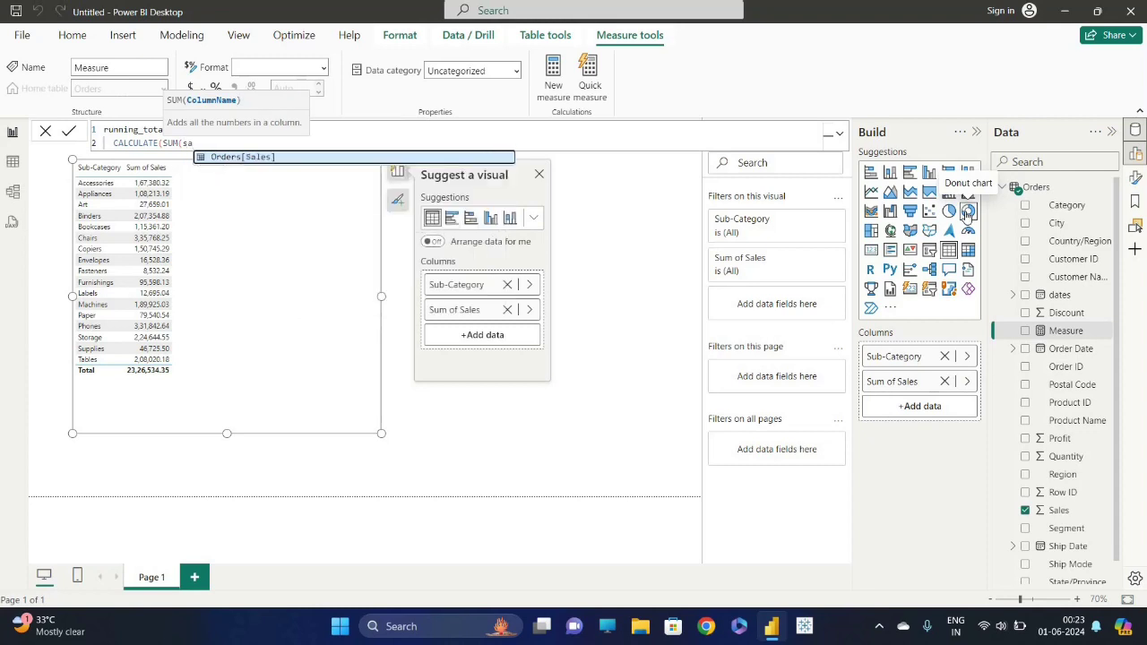
key("Tab")
type("),")
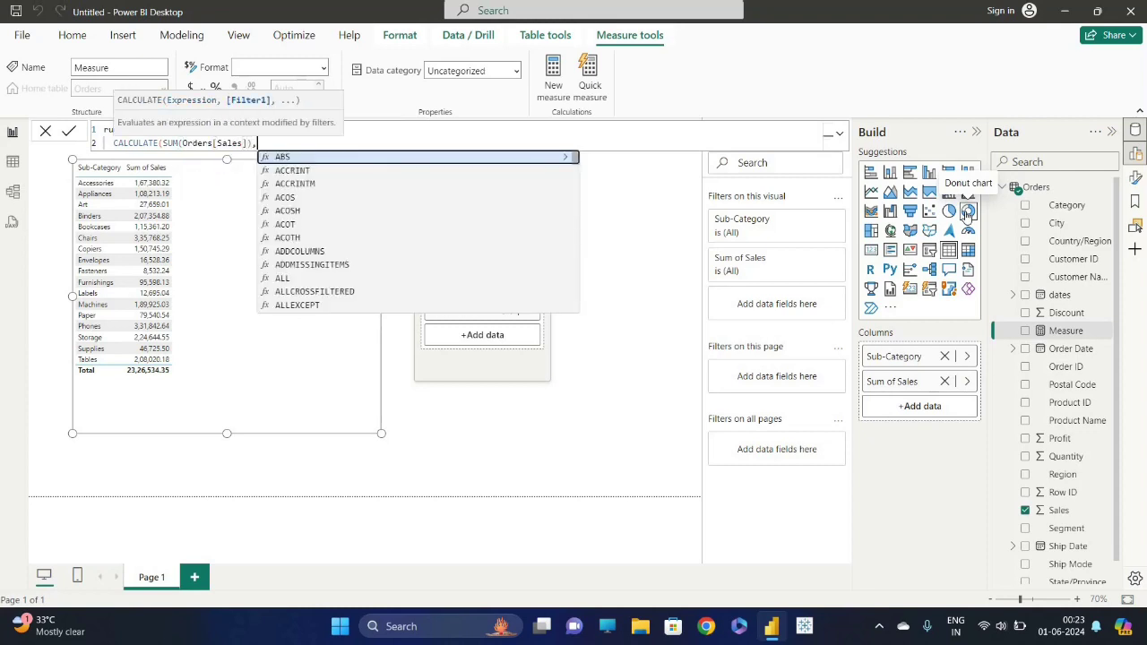
key("shift+Return")
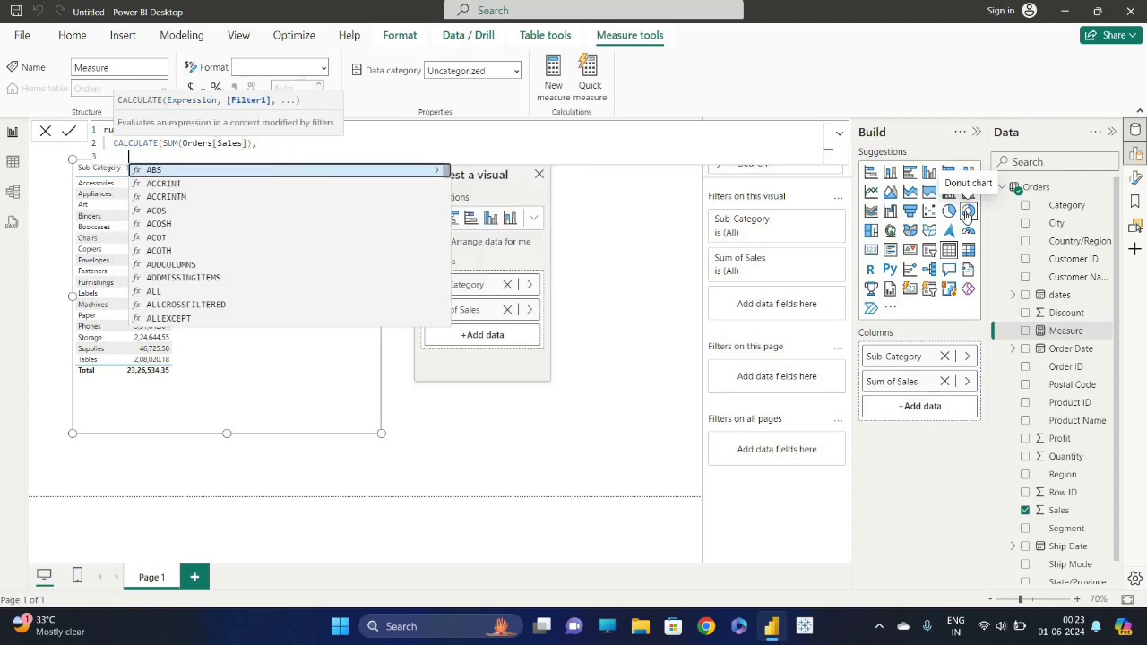
Step: Add a WINDOW function as the CALCULATE filter, with its From argument 0 and FromType ABS
type("win")
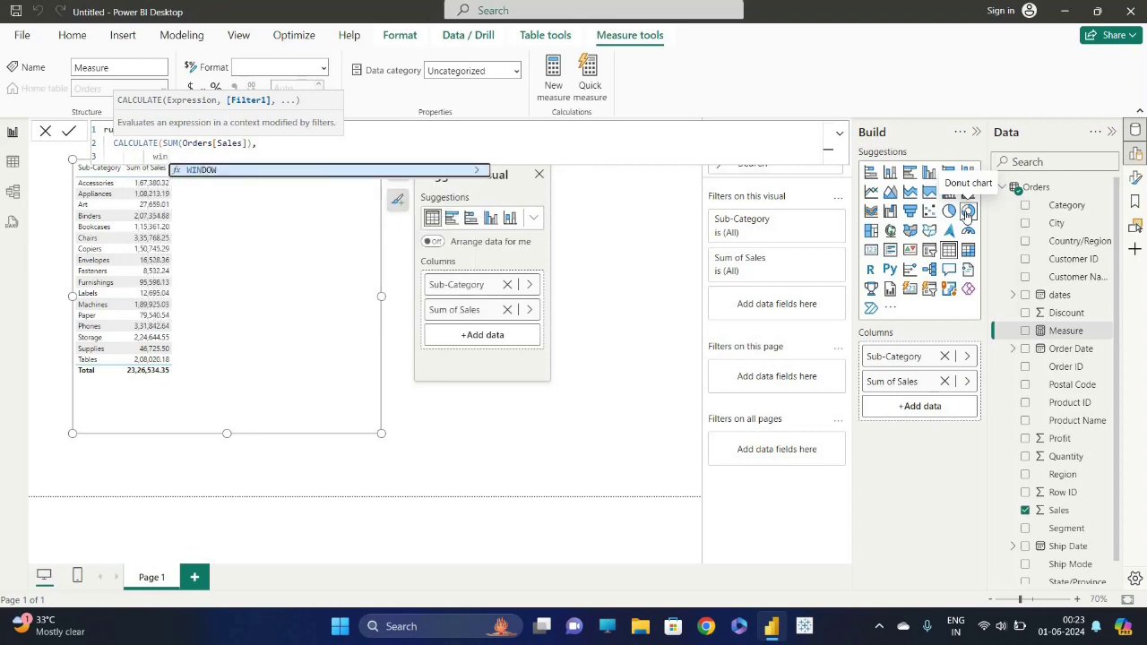
key("Tab")
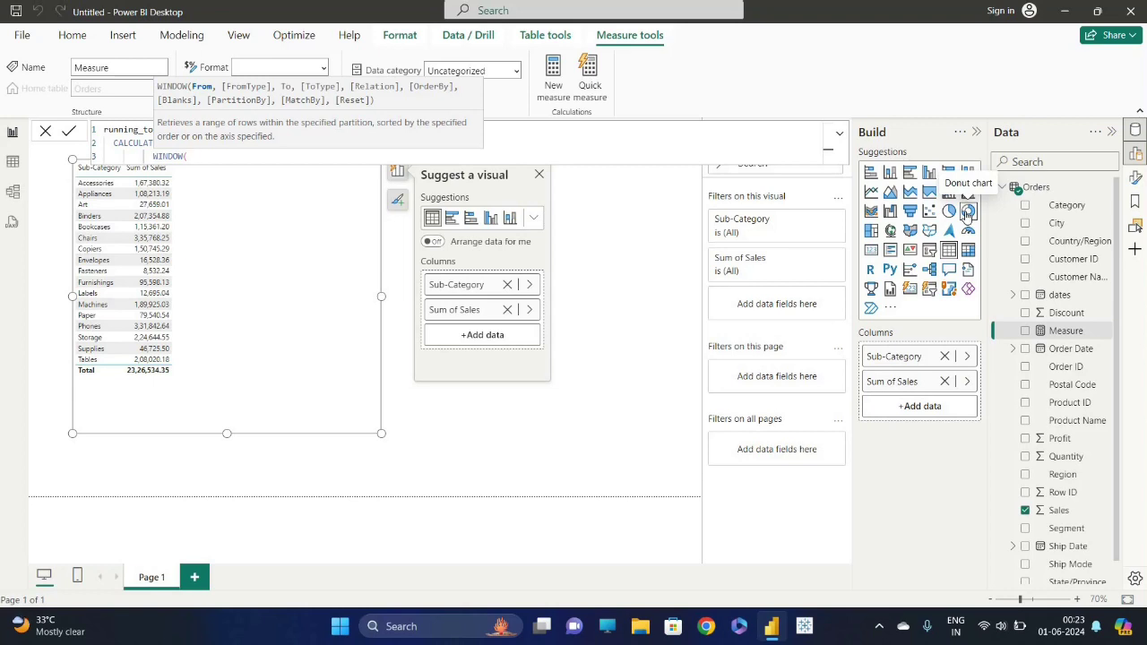
type("0,")
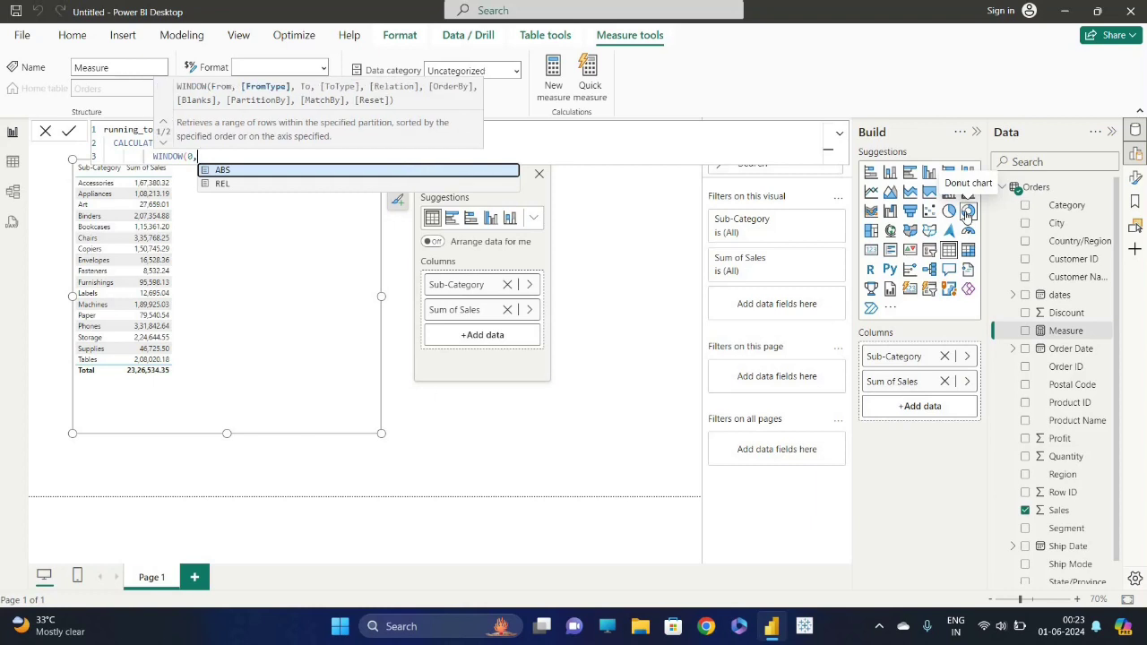
key("Tab")
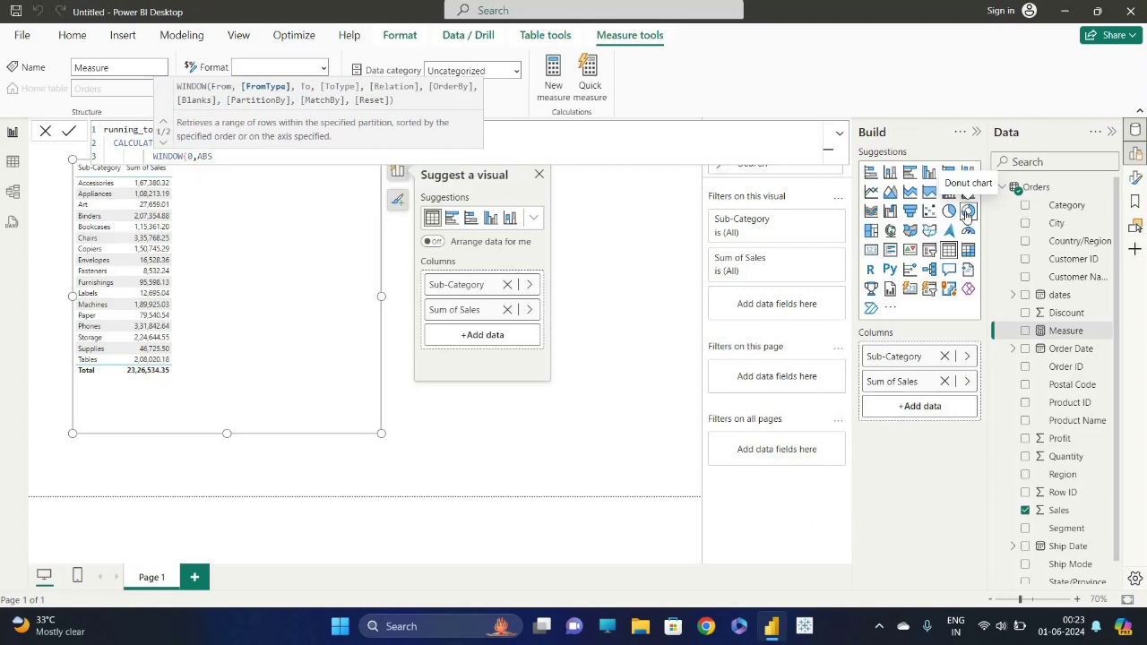
type(",")
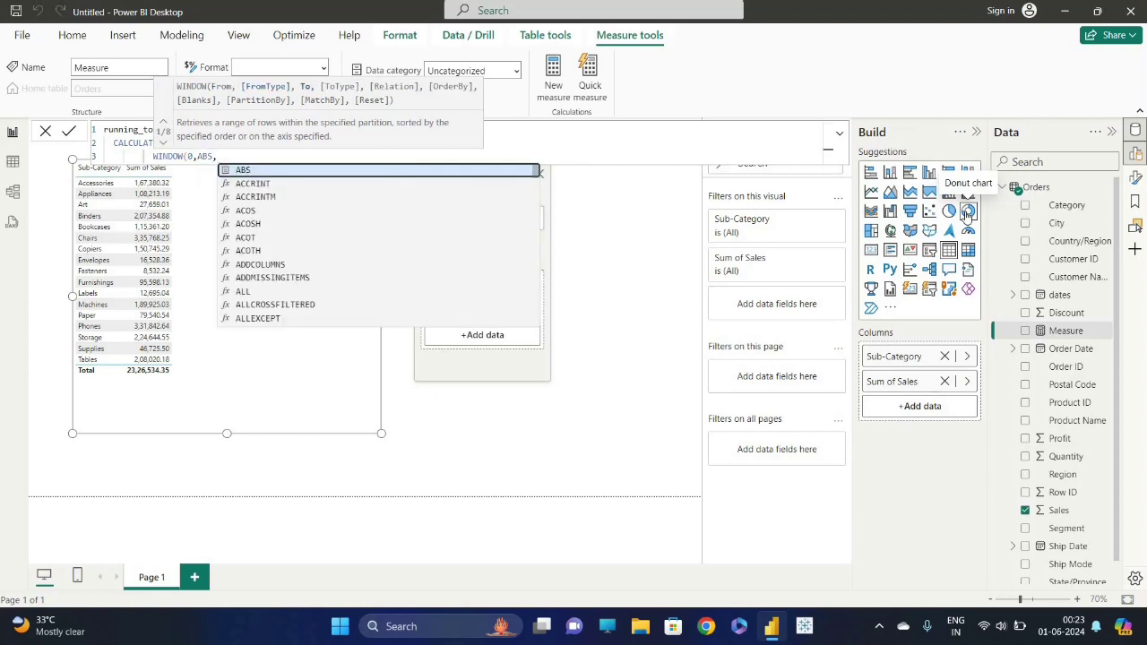
key("shift+Return")
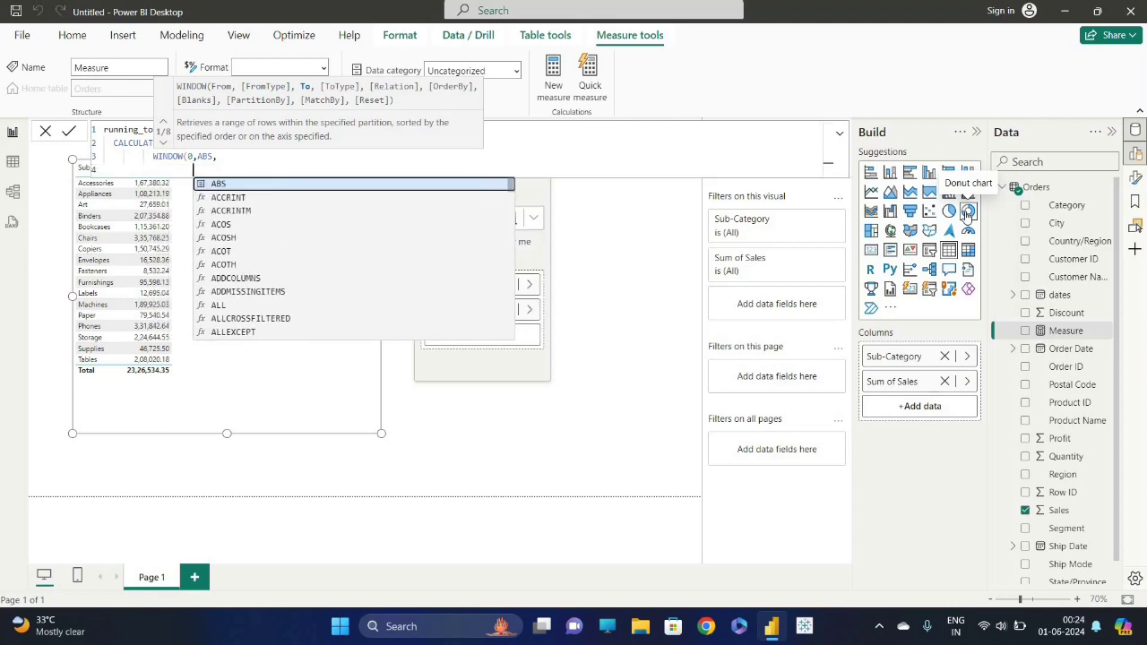
Step: Enter 0 and ABS as the WINDOW function's To and ToType arguments on their own line
key("BackSpace")
key("BackSpace")
type("0,ABS")
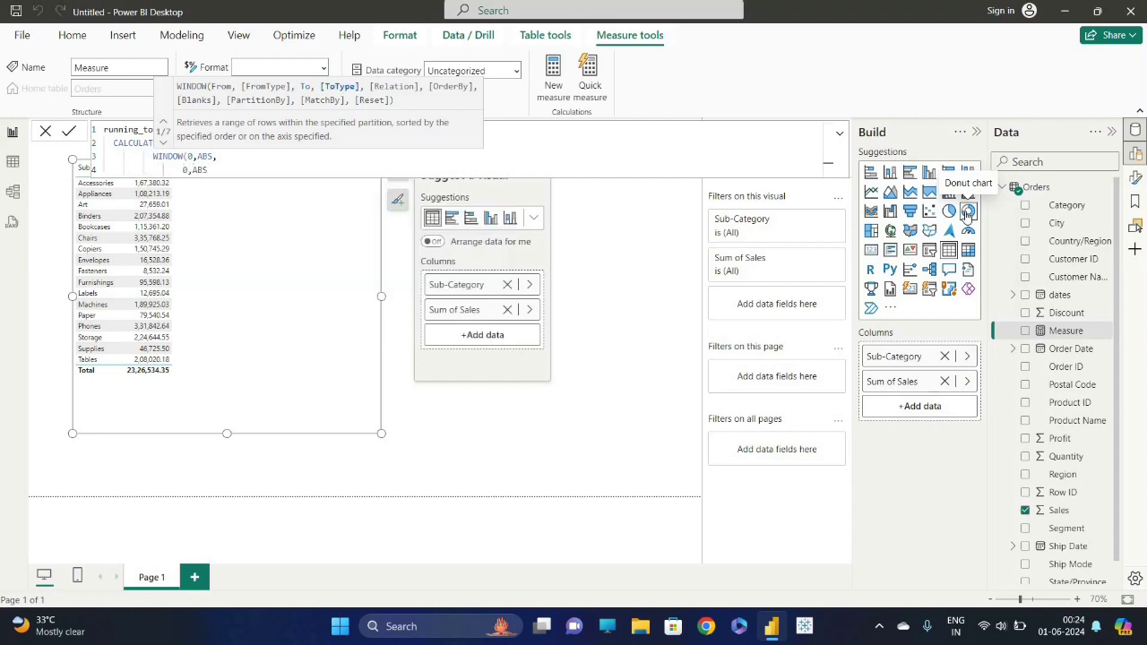
type(",")
key("shift+Return")
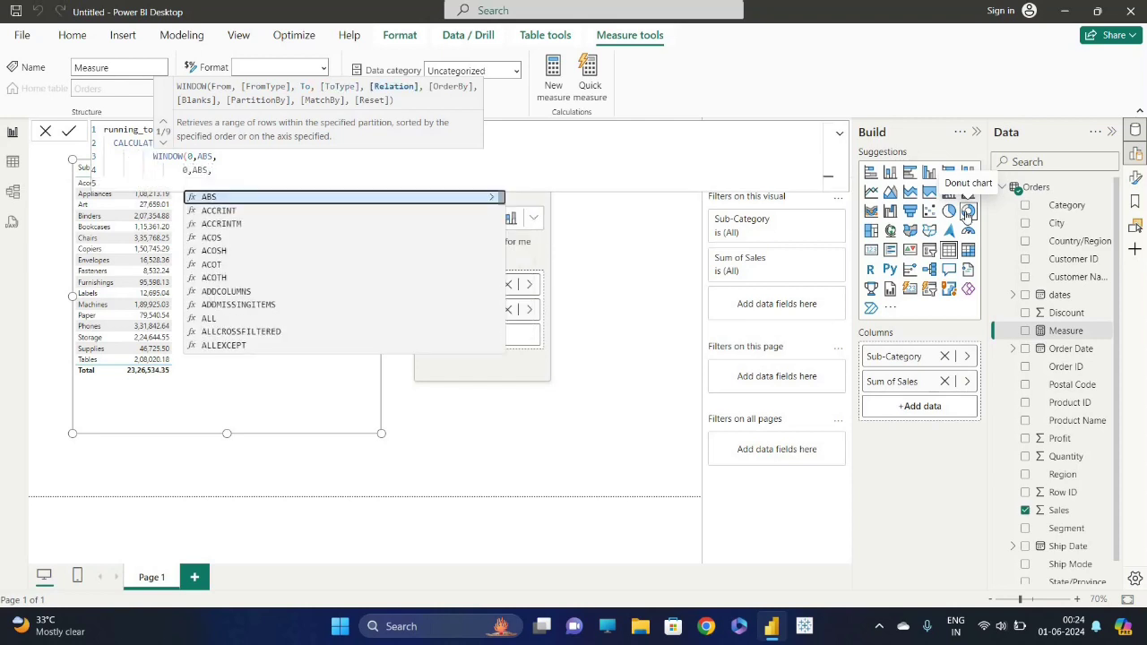
Step: Enter ALL(Orders[Sub-Category]) as the WINDOW function's relation argument, followed by a new line
type("a")
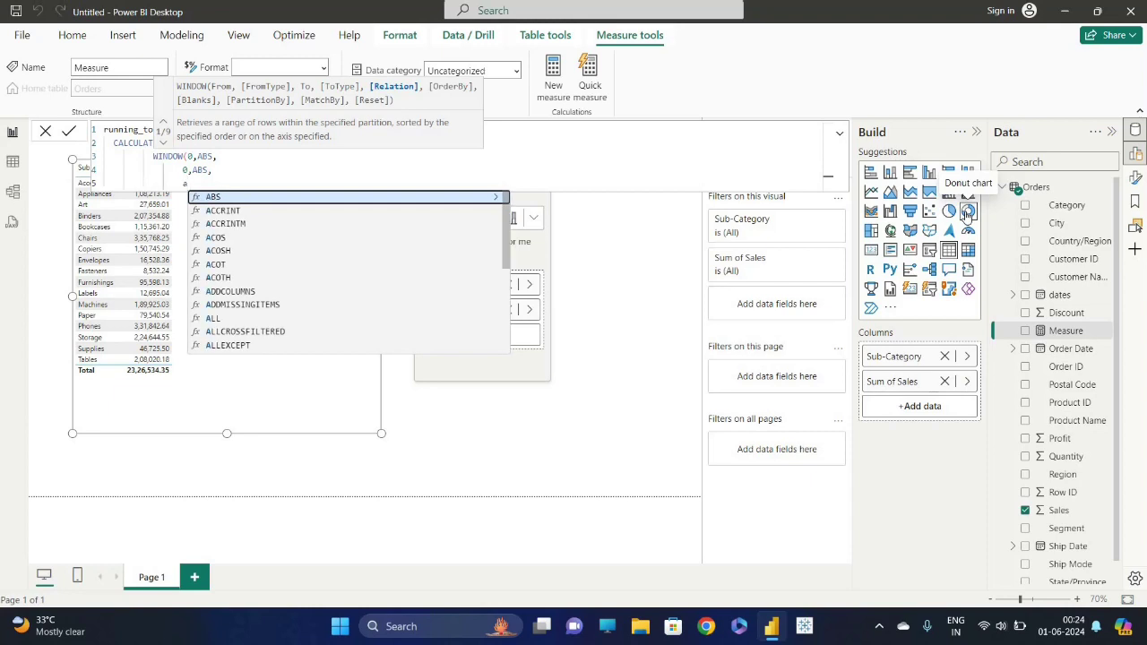
type("ll")
key("Tab")
type("sub")
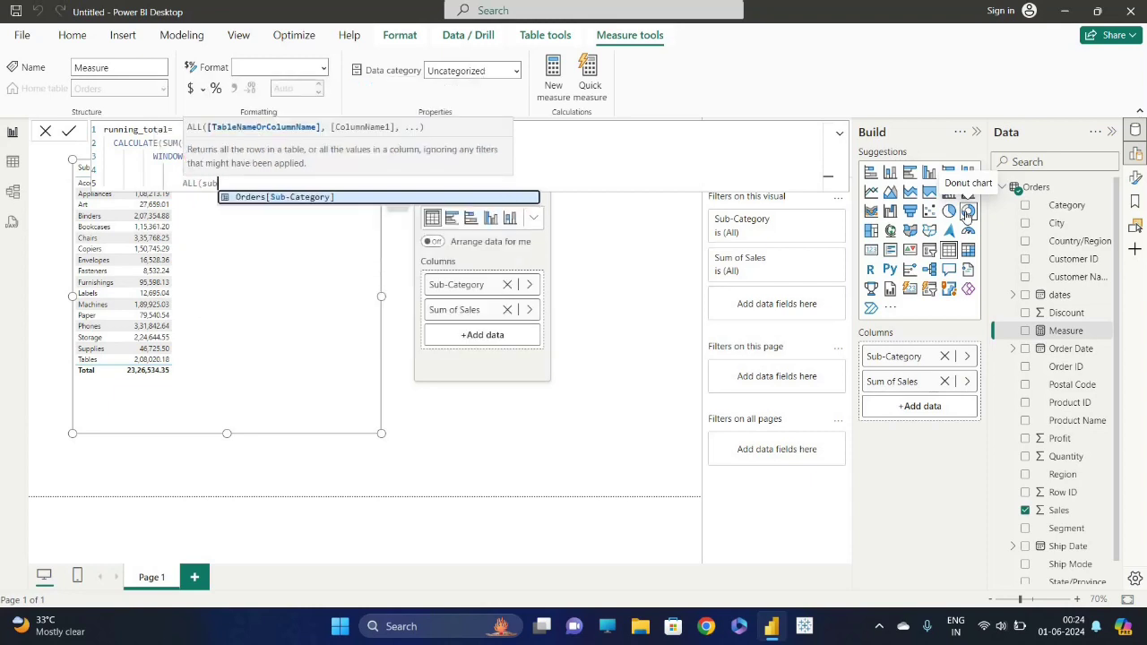
key("Tab")
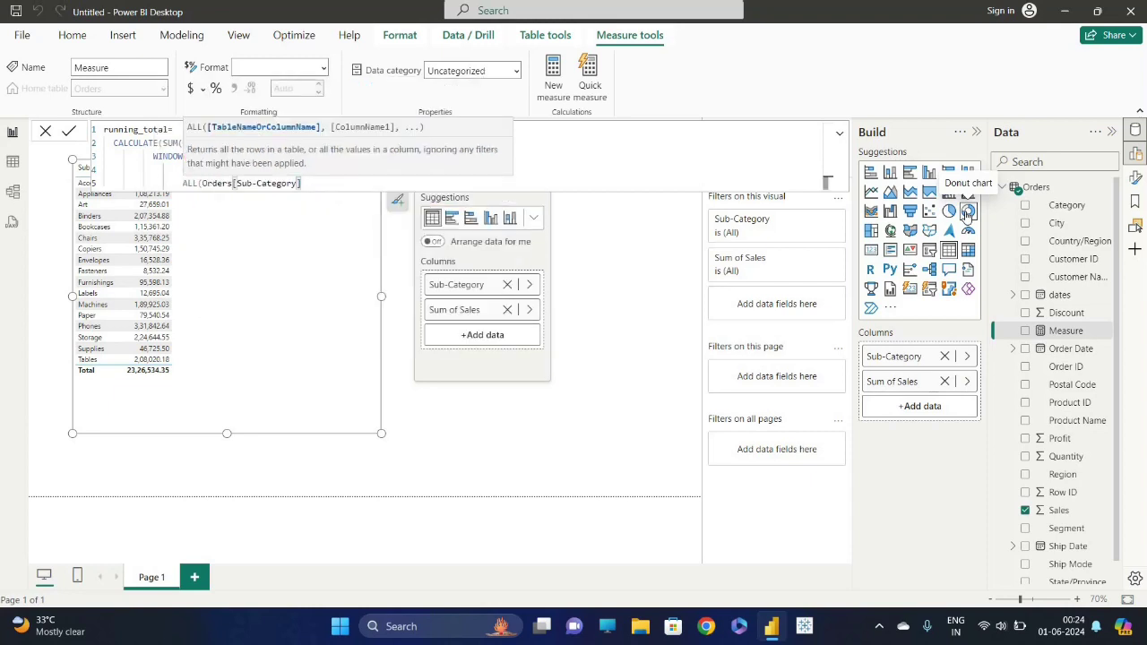
type(")")
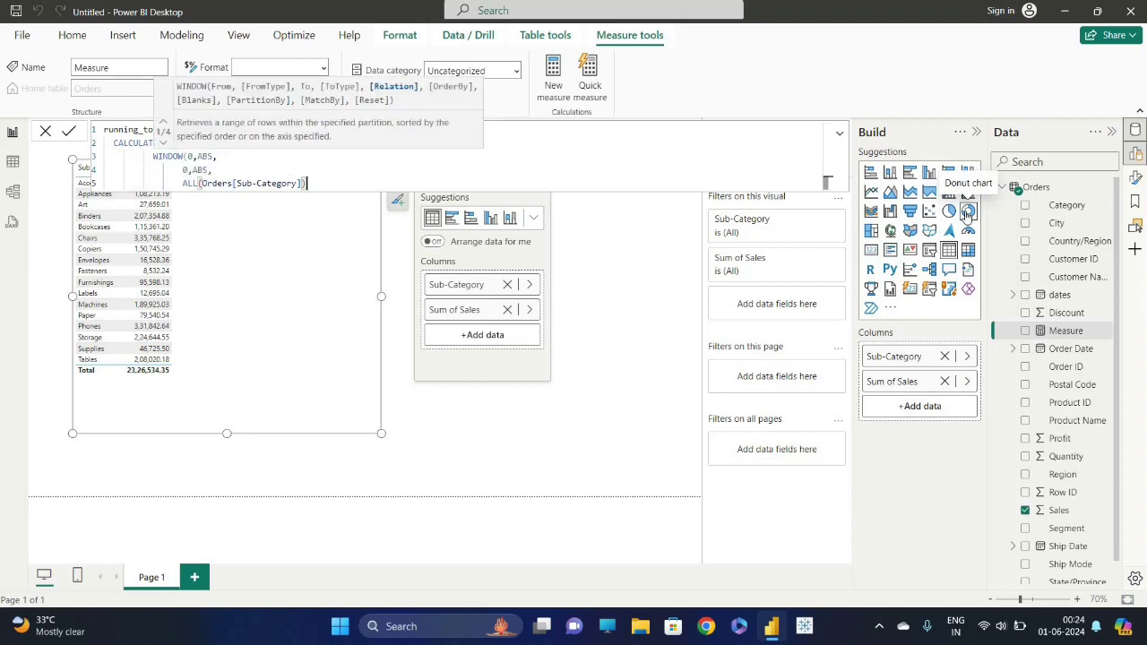
type(",")
key("shift+Return")
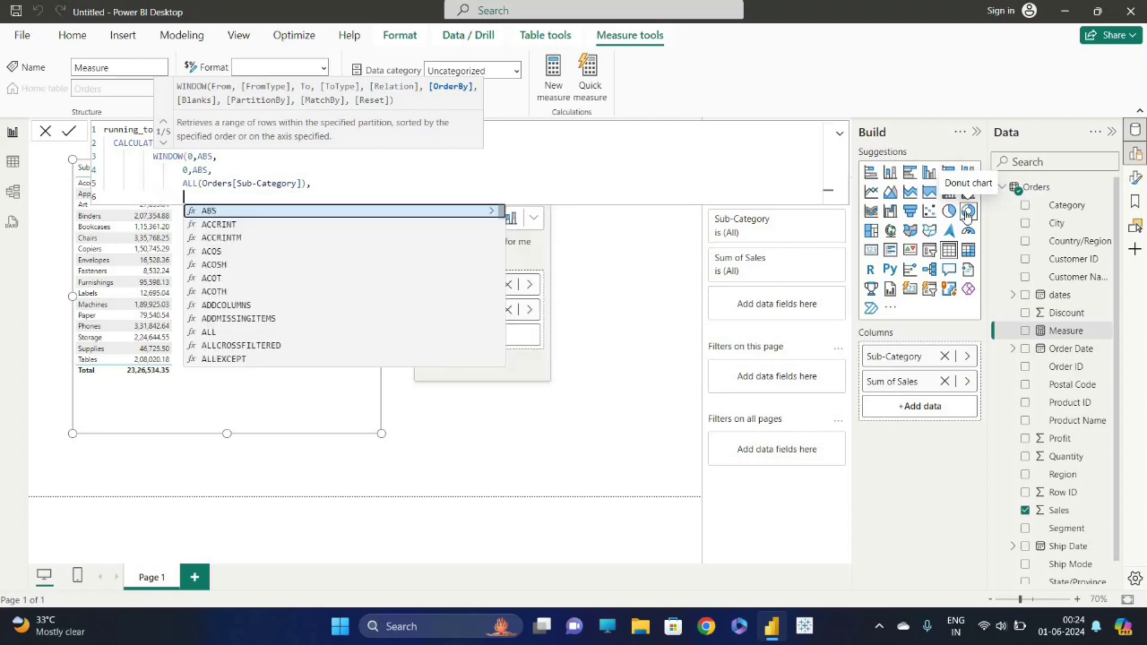
Step: Add ORDERBY(Orders[Sub-Category]) as the WINDOW function's sort argument and close the WINDOW function
type("ORDERBY(")
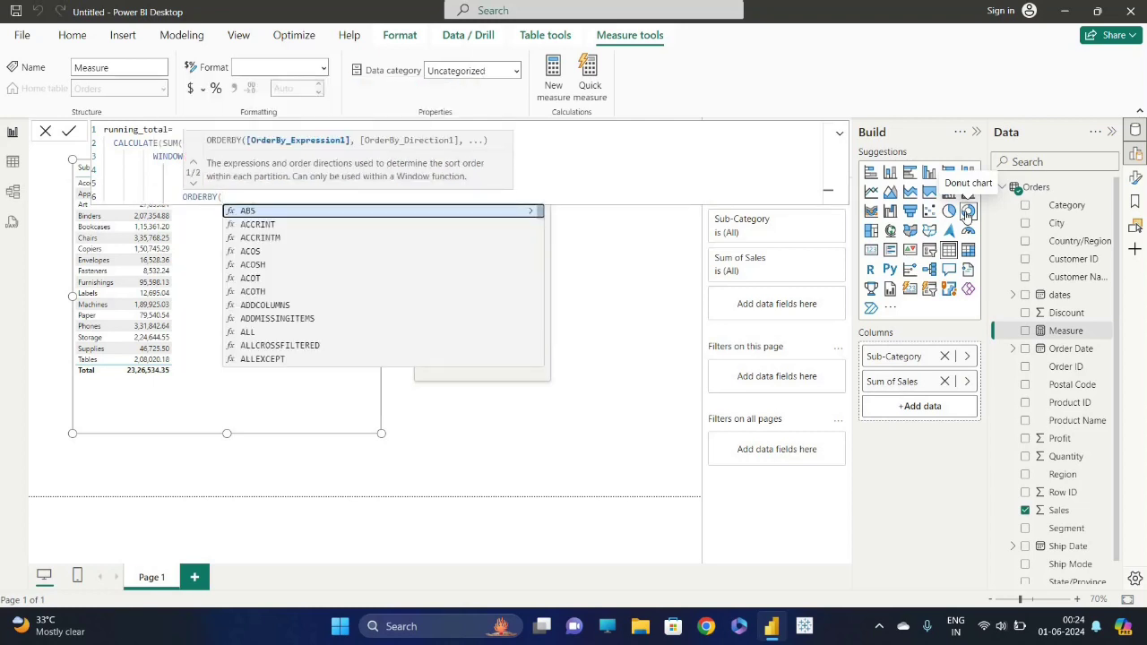
type("sub")
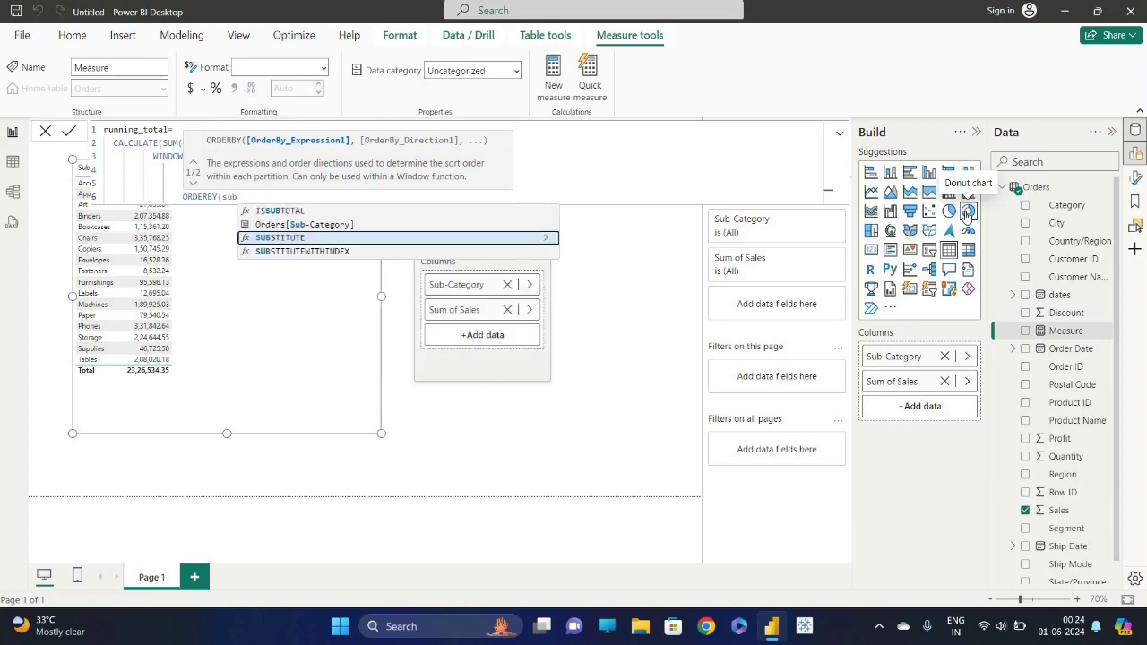
key("Up")
key("Tab")
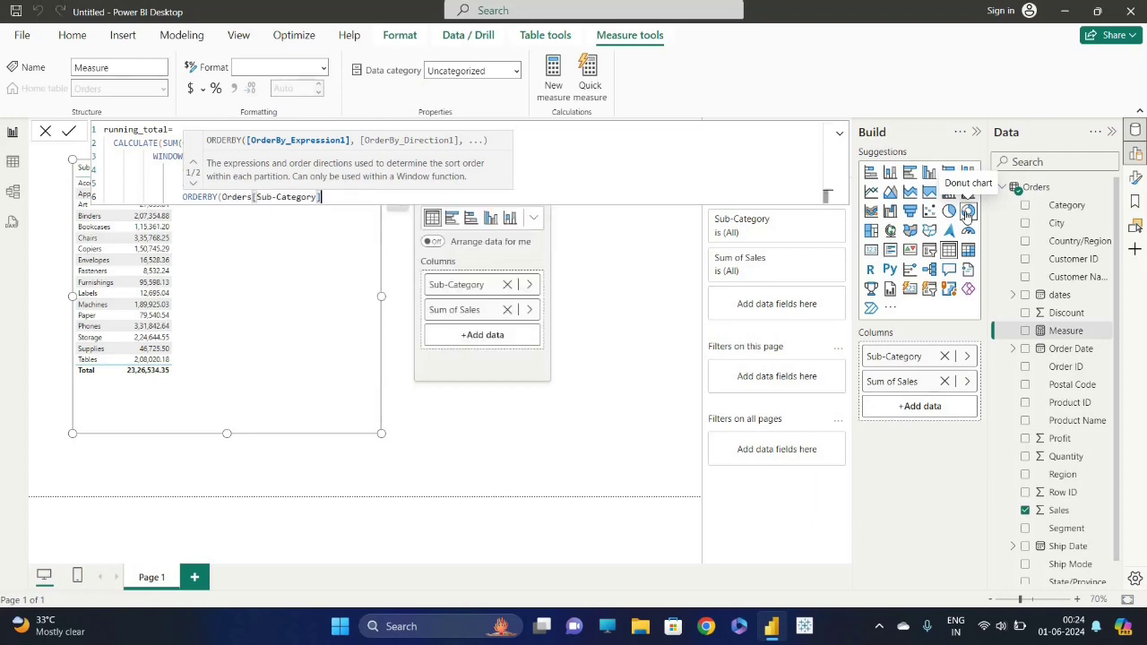
type("))")
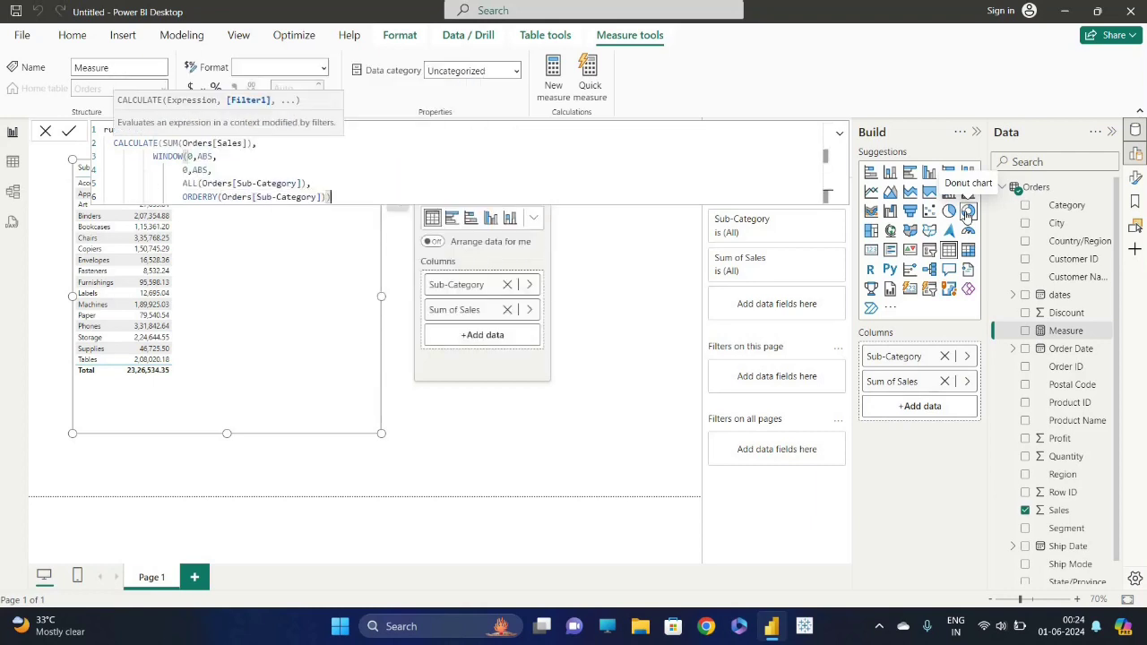
Step: Close the CALCULATE expression, commit the running_total measure and add it to the sub-category sales table
type(")")
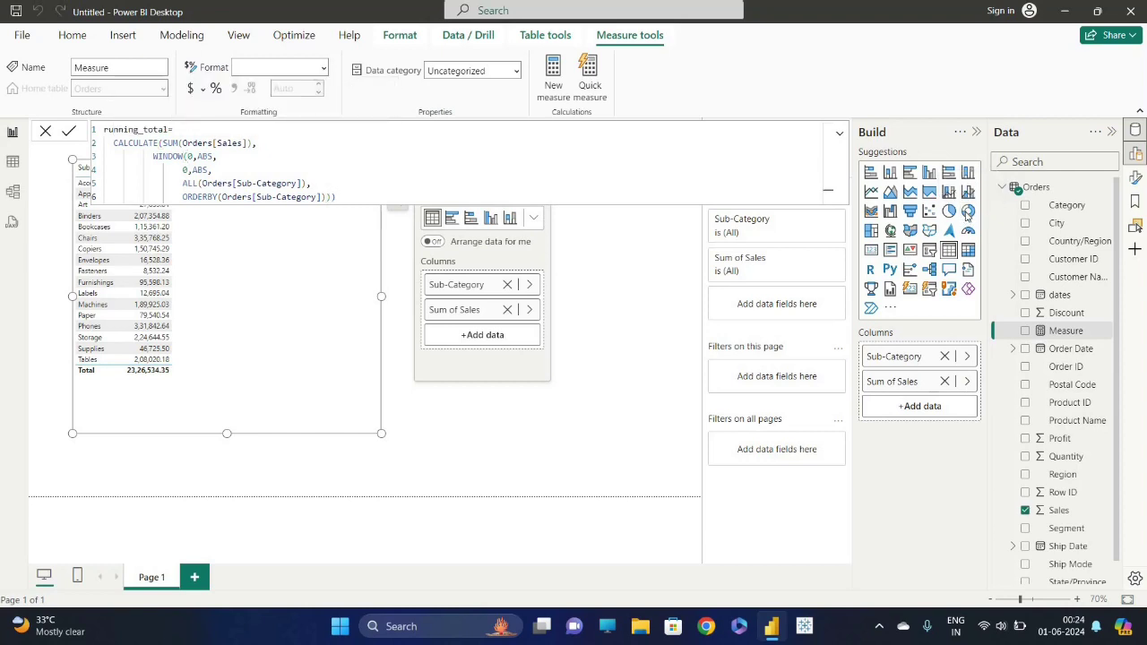
left_click(337, 274)
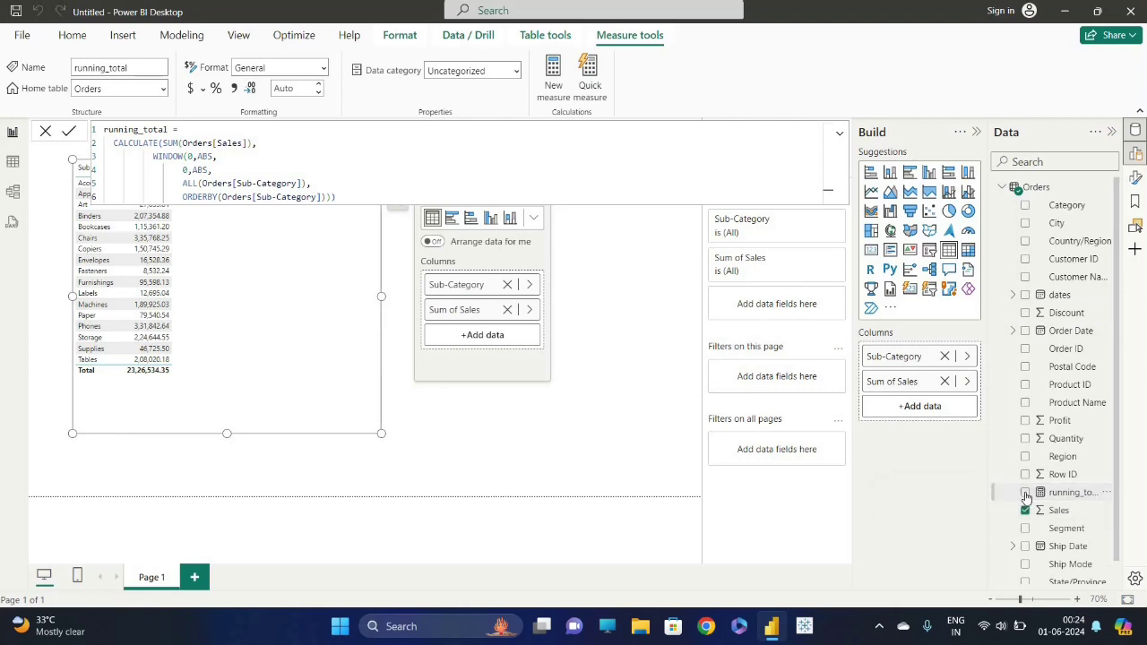
left_click(1025, 493)
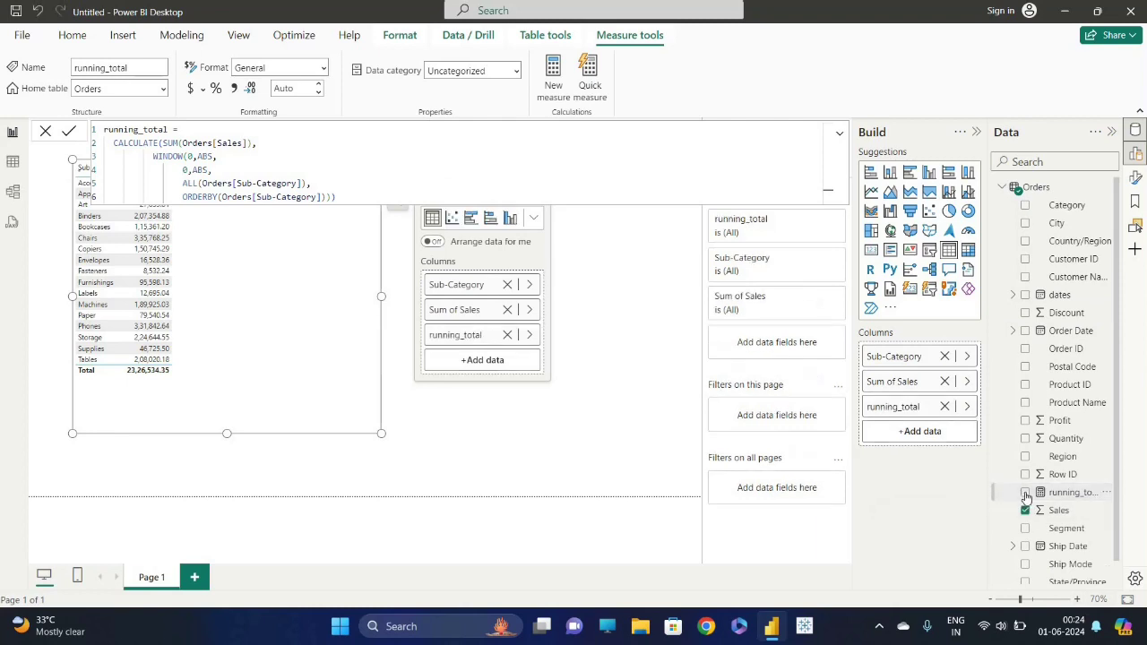
left_click(839, 136)
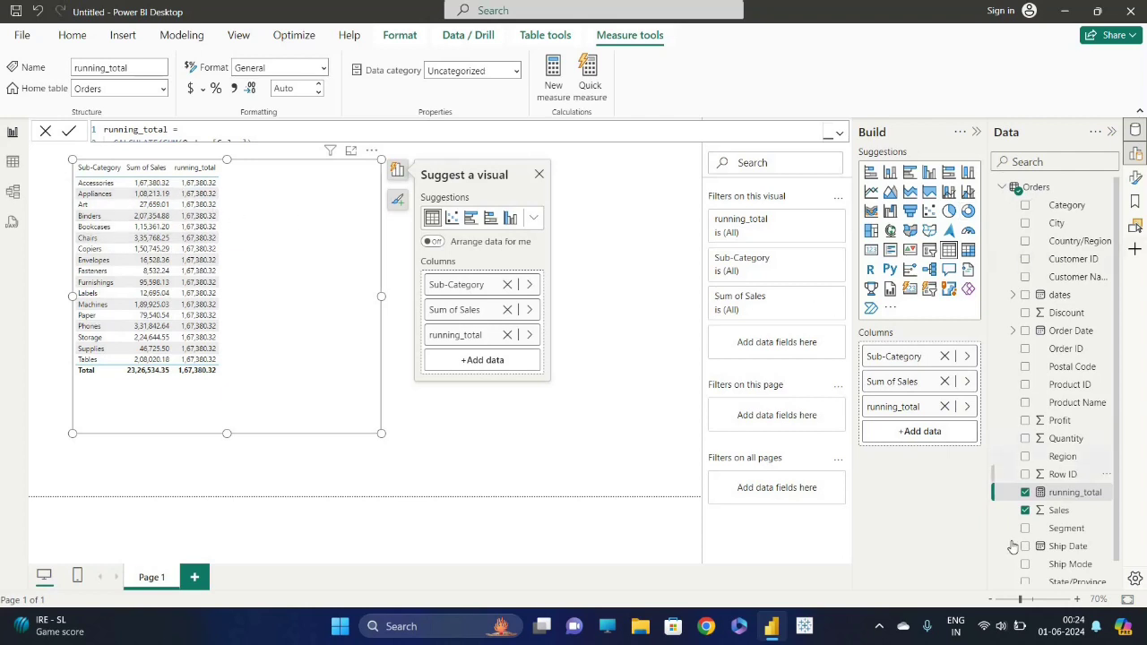
left_click(839, 132)
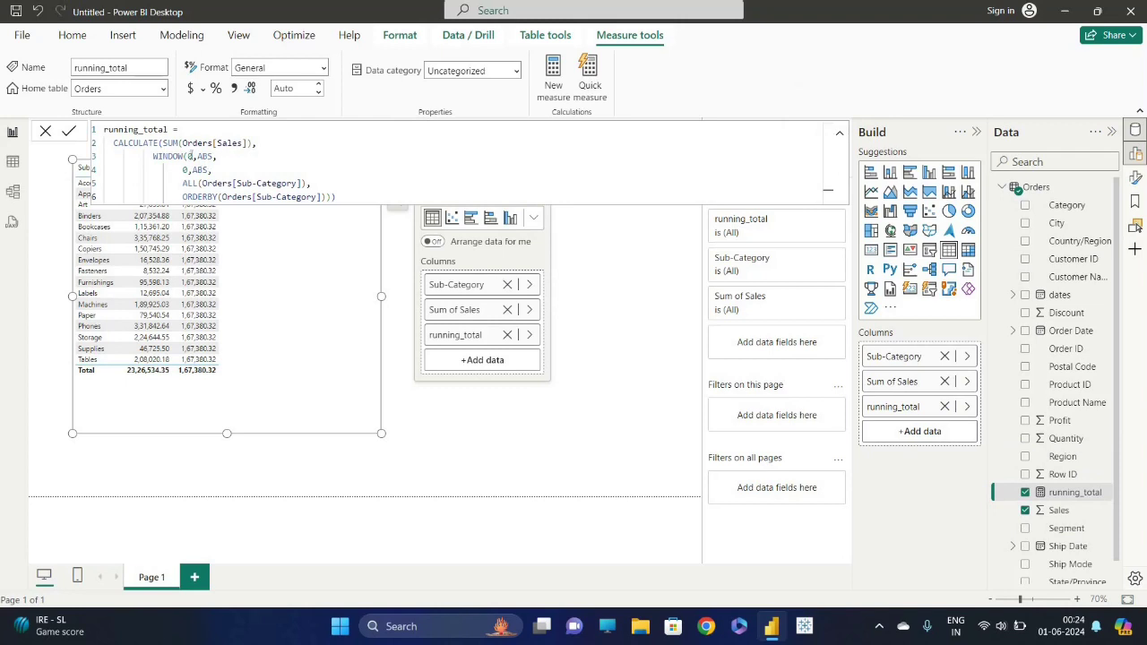
left_click(839, 133)
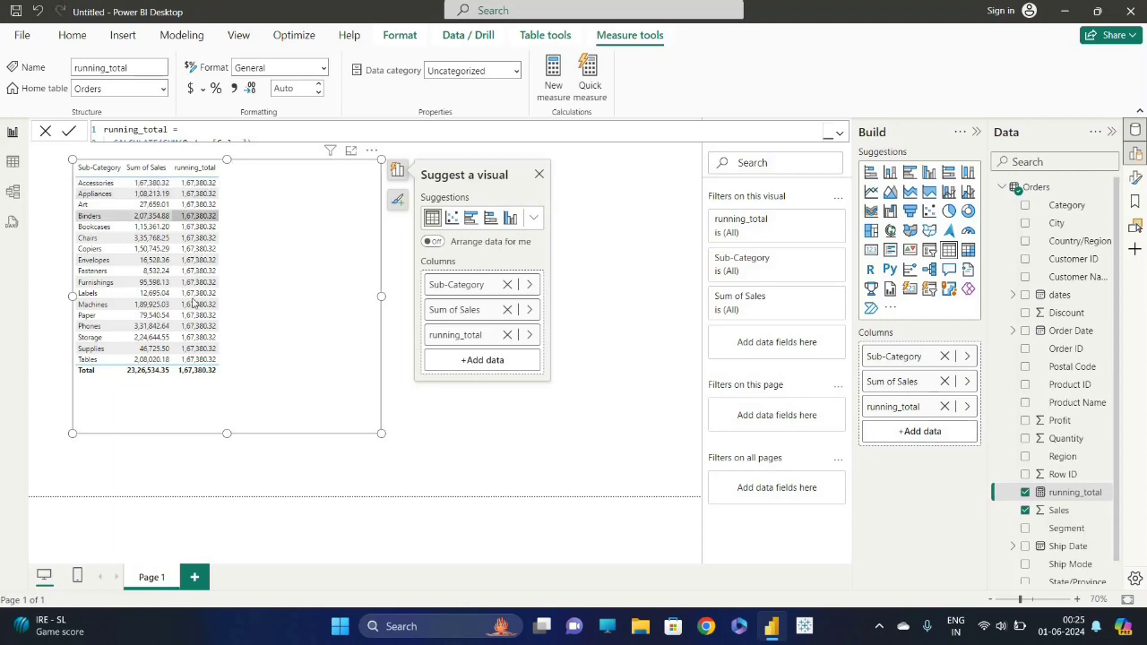
Step: Set the WINDOW function's FromType argument to REL in the running_total measure
left_click(838, 133)
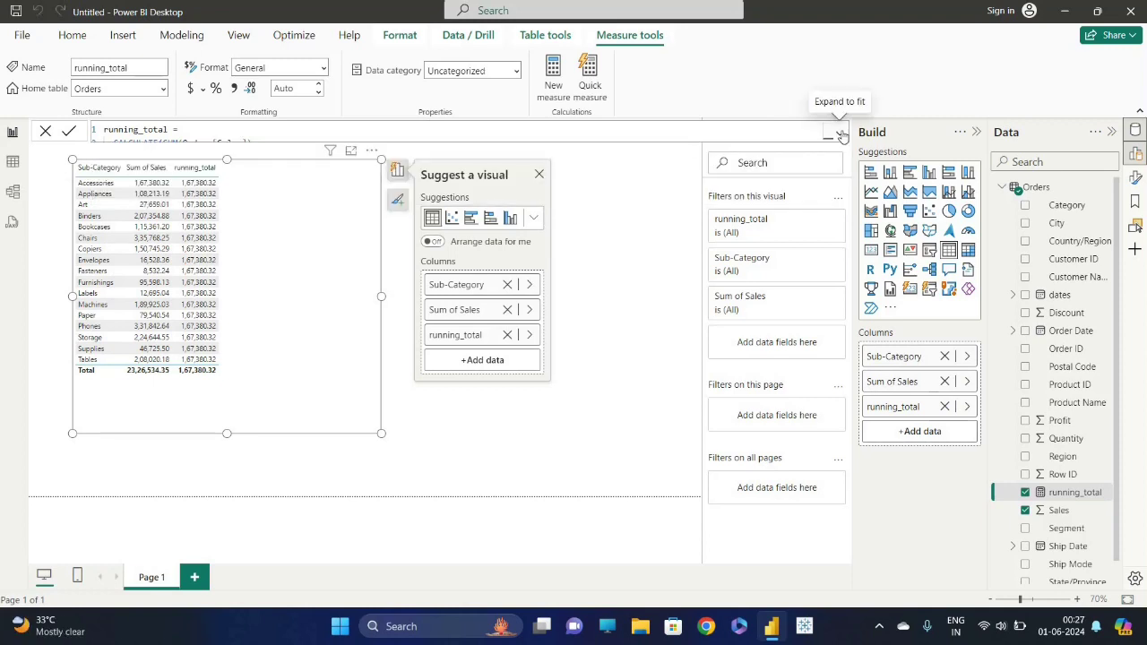
left_click(838, 132)
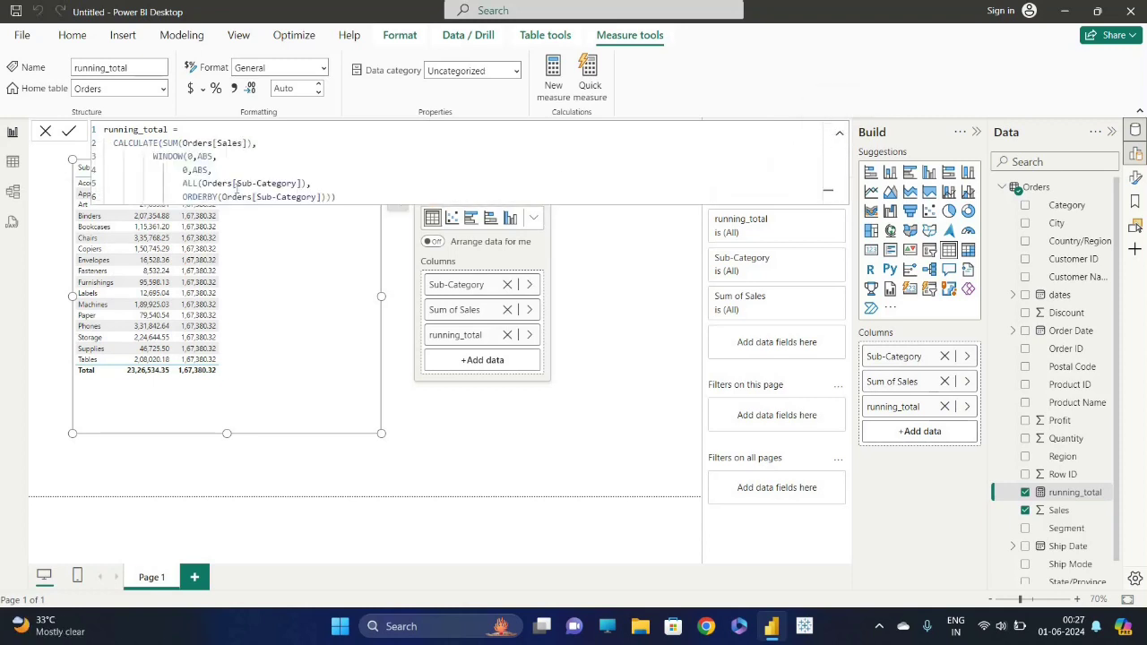
left_click(214, 156)
key("BackSpace")
key("BackSpace")
key("BackSpace")
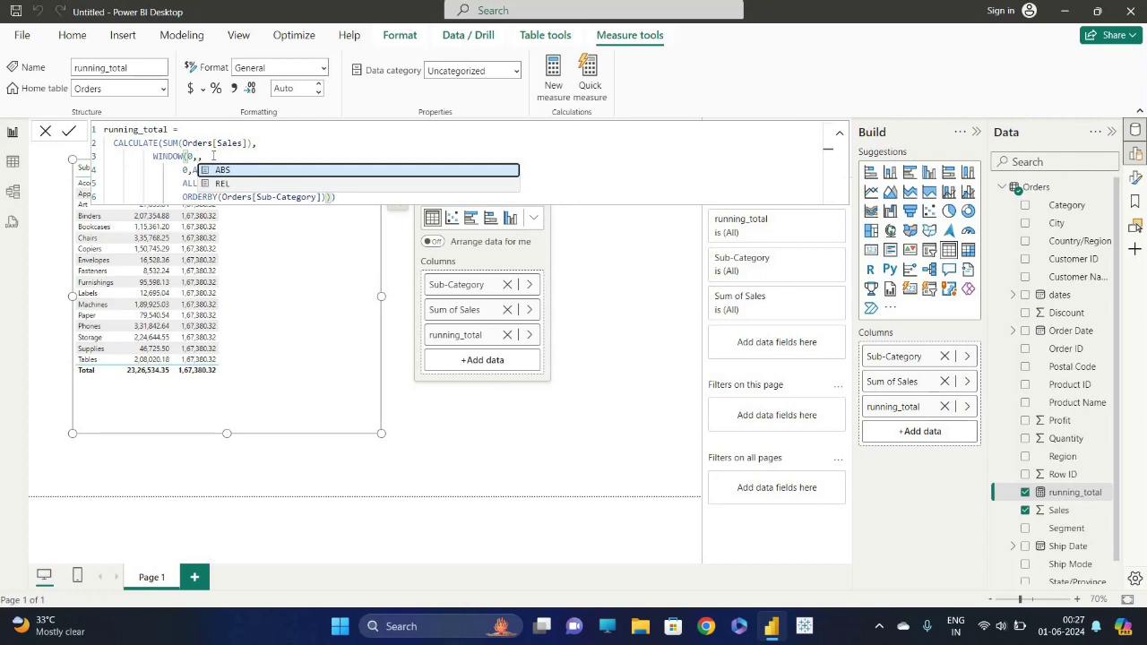
key("Down")
key("Tab")
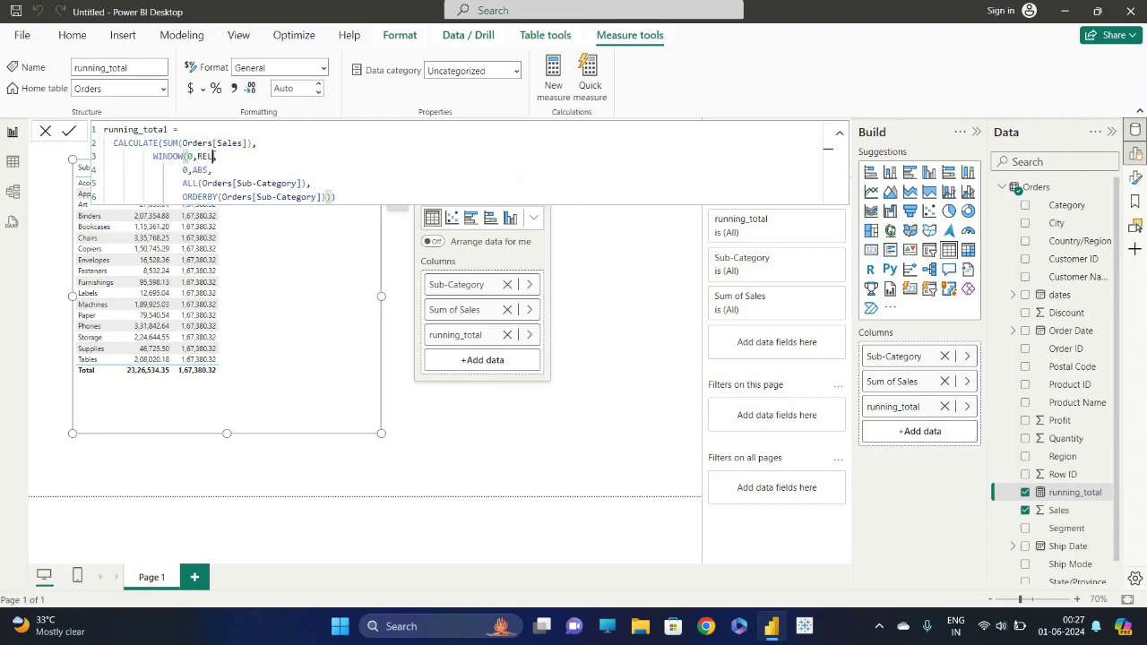
Step: Set the WINDOW function's ToType argument to REL and commit the running_total measure
double_click(201, 169)
type("re")
key("Tab")
left_click(68, 132)
left_click(838, 137)
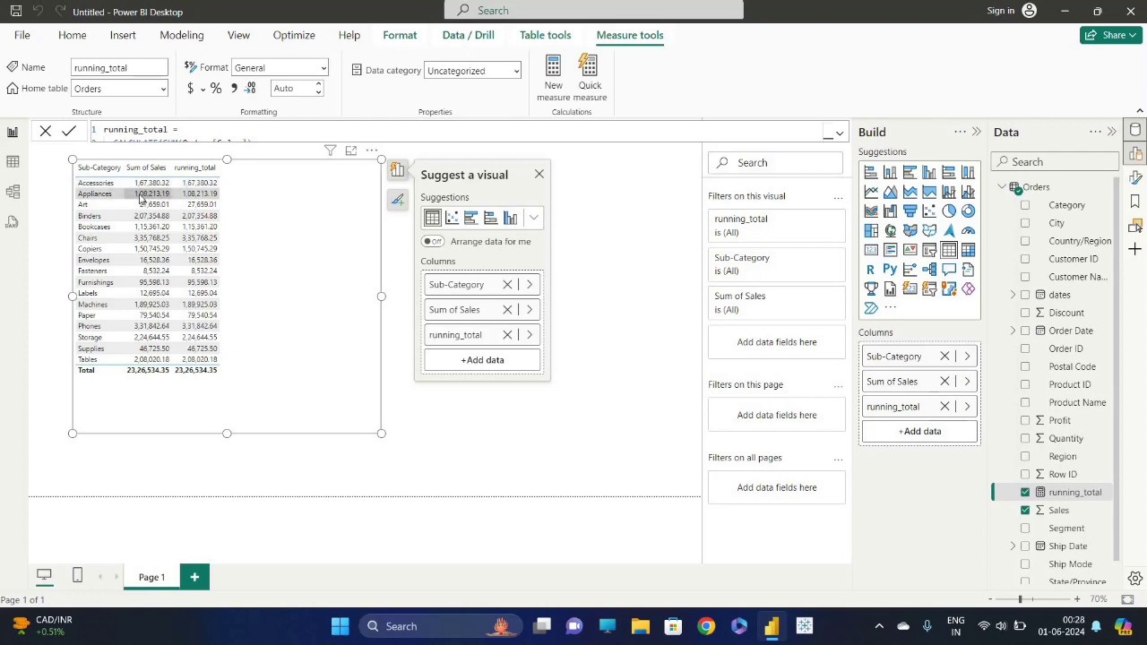
Step: Set the WINDOW function's FromType argument to ABS and commit the running_total measure
left_click(838, 137)
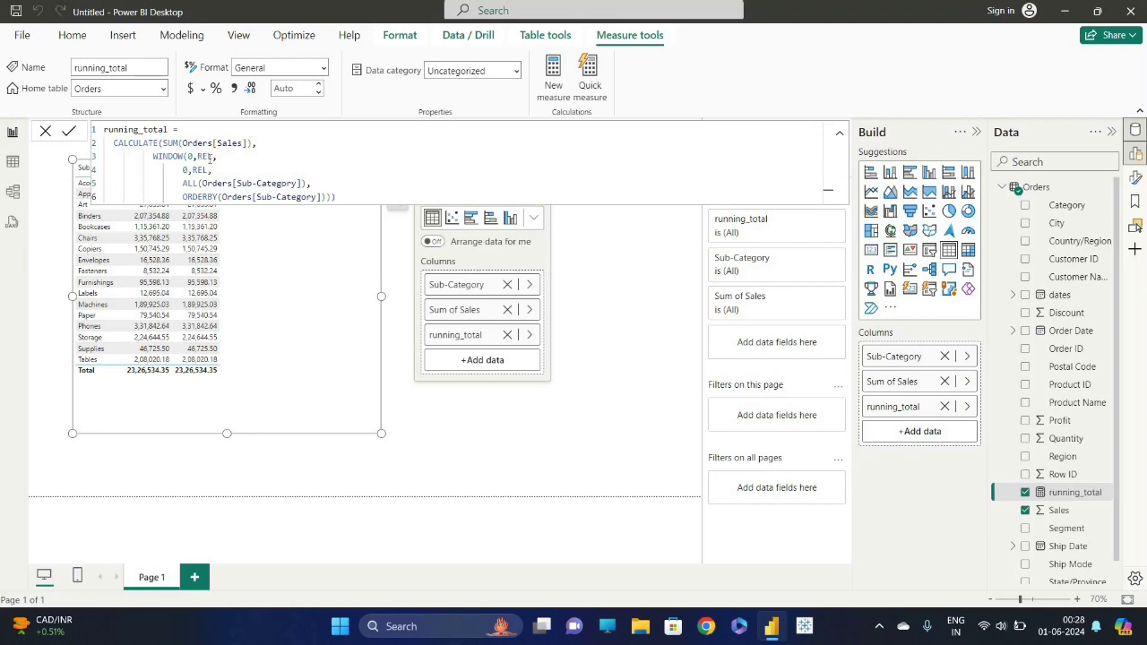
double_click(211, 156)
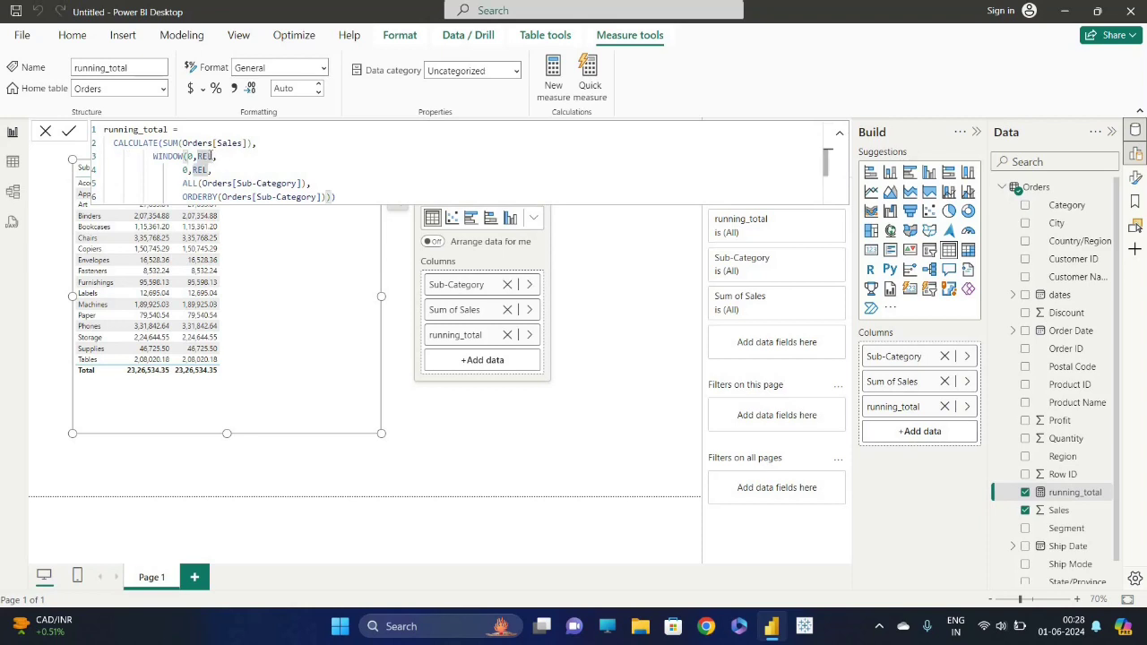
key("BackSpace")
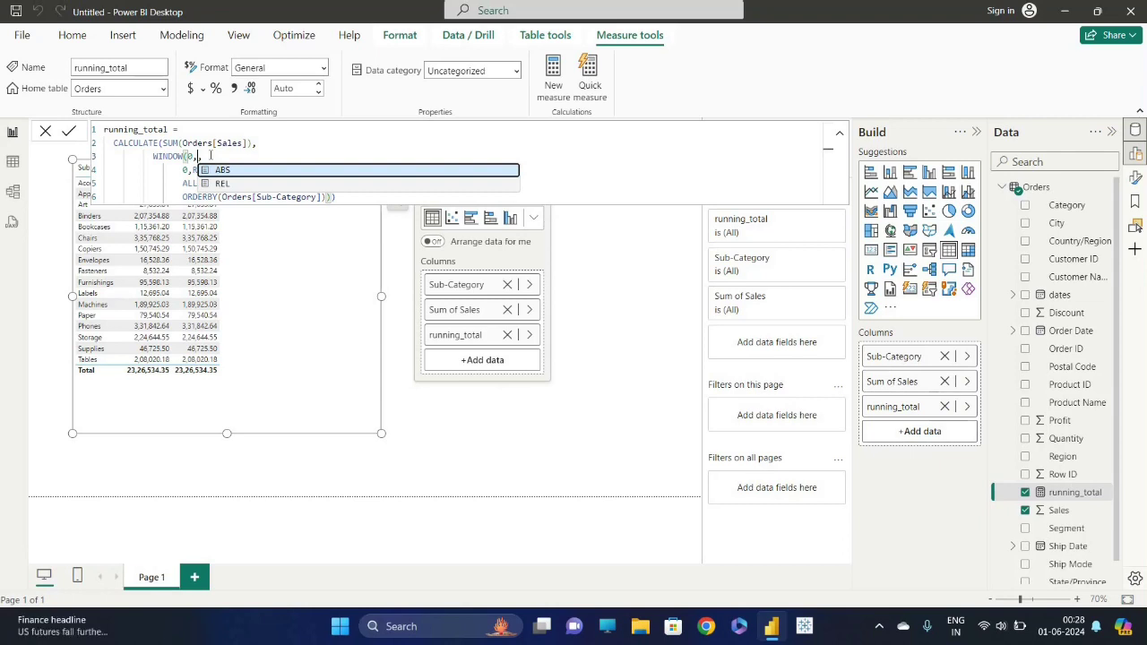
key("Tab")
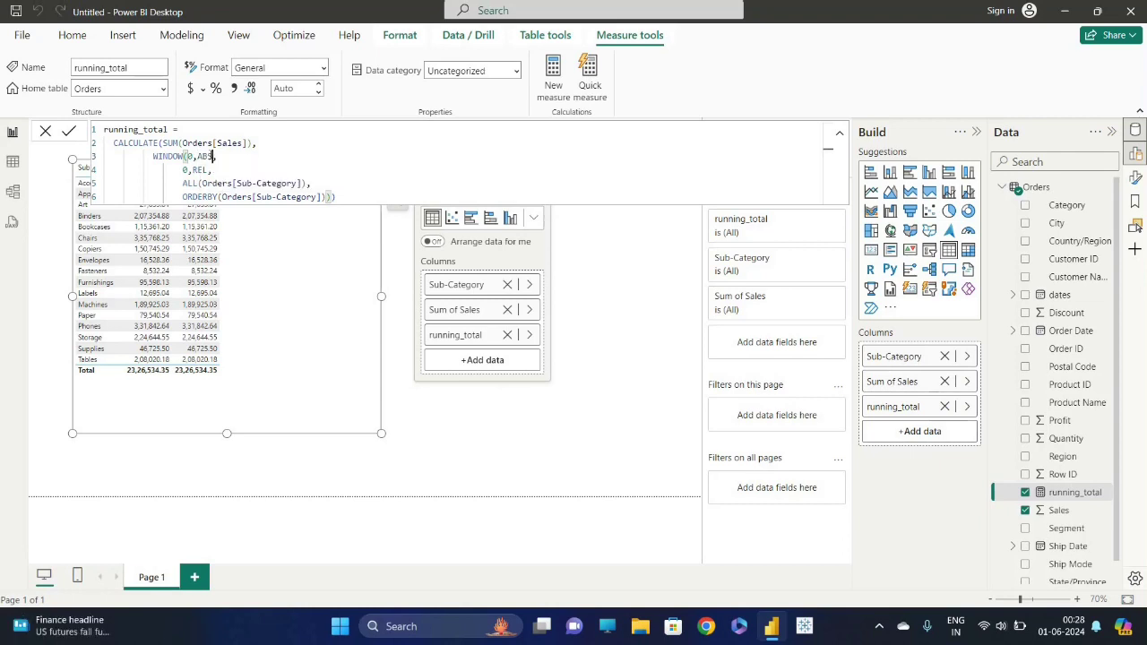
left_click(840, 133)
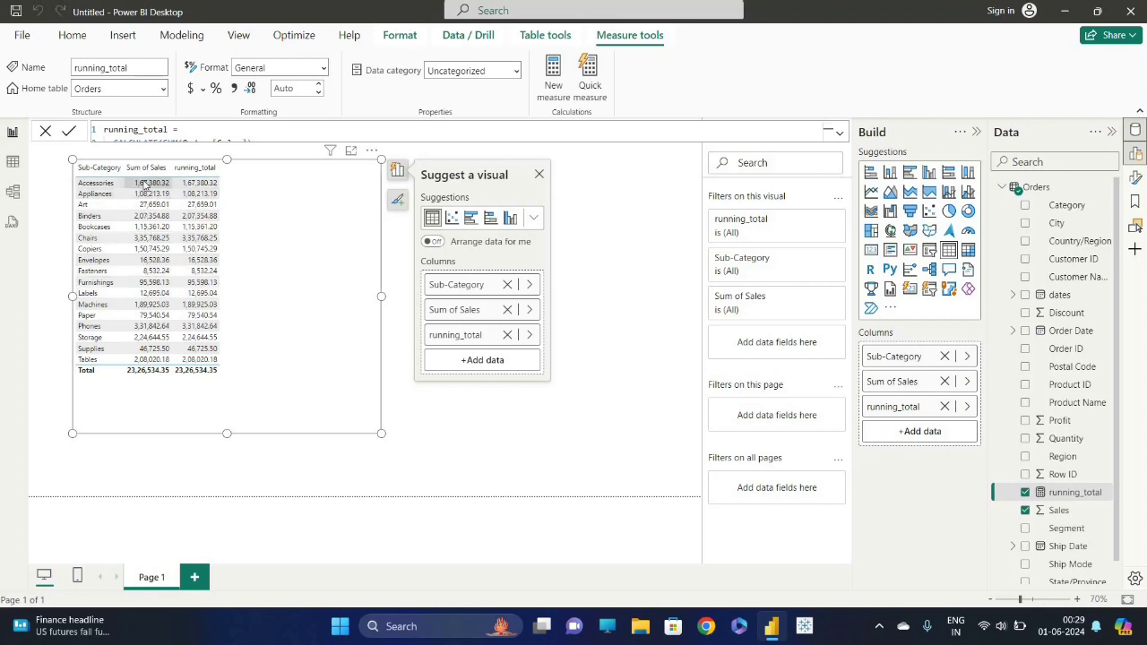
left_click(839, 132)
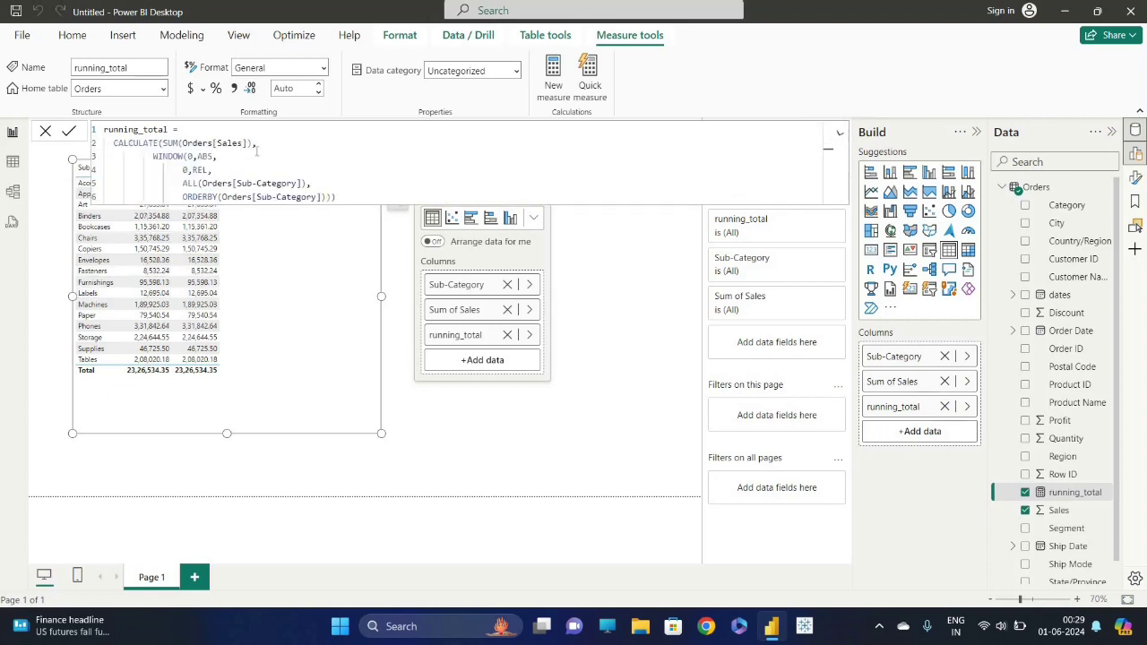
left_click(839, 133)
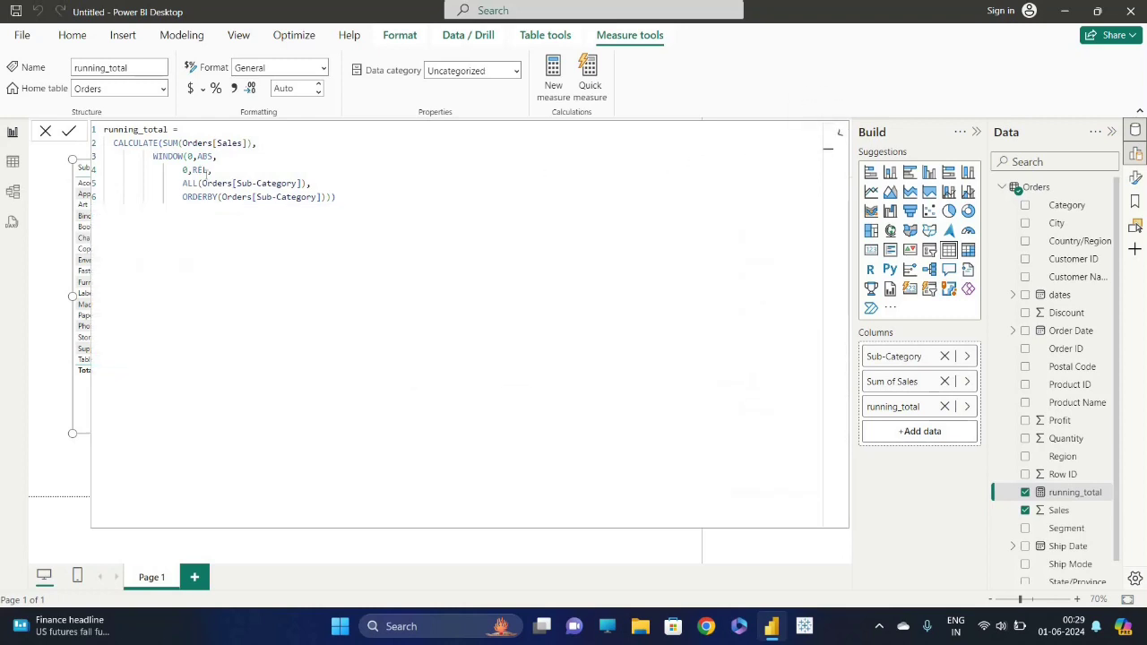
left_click(839, 132)
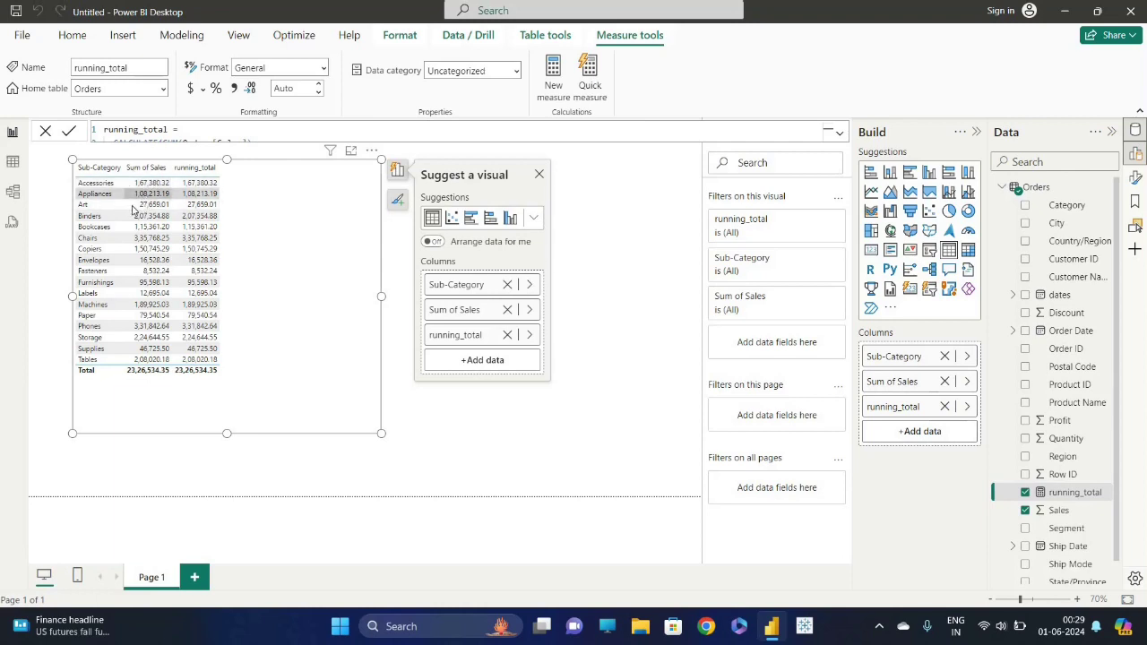
left_click(70, 133)
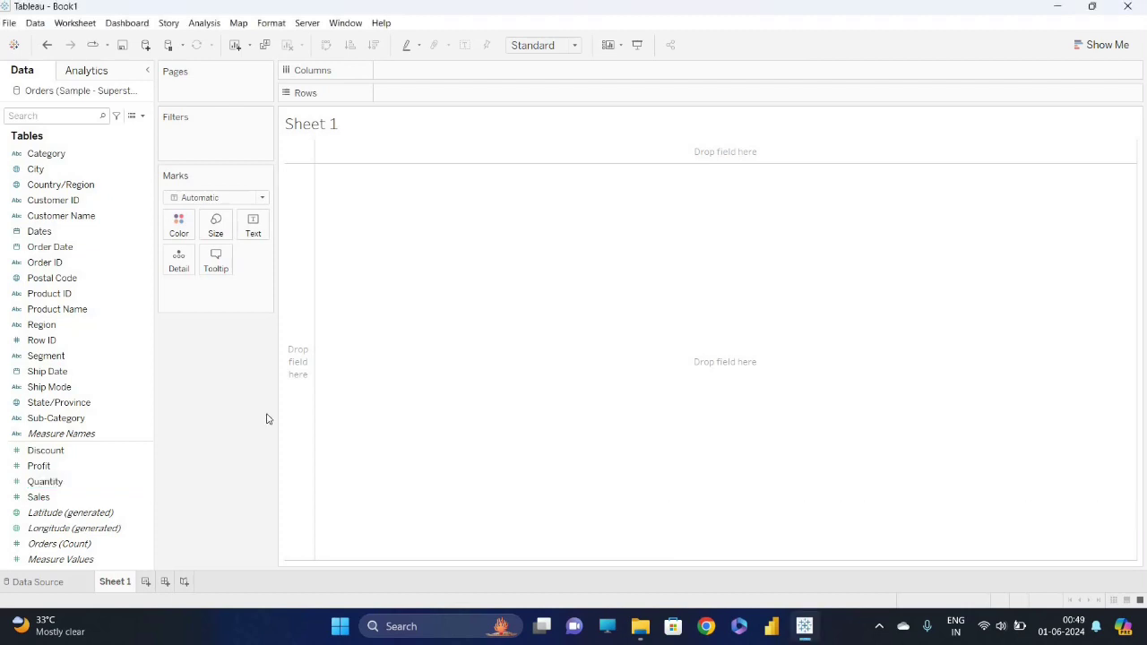
Step: Switch to Tableau and build a text table of Sales with one row per Sub-Category on Sheet 1
left_click(49, 418)
double_click(49, 418)
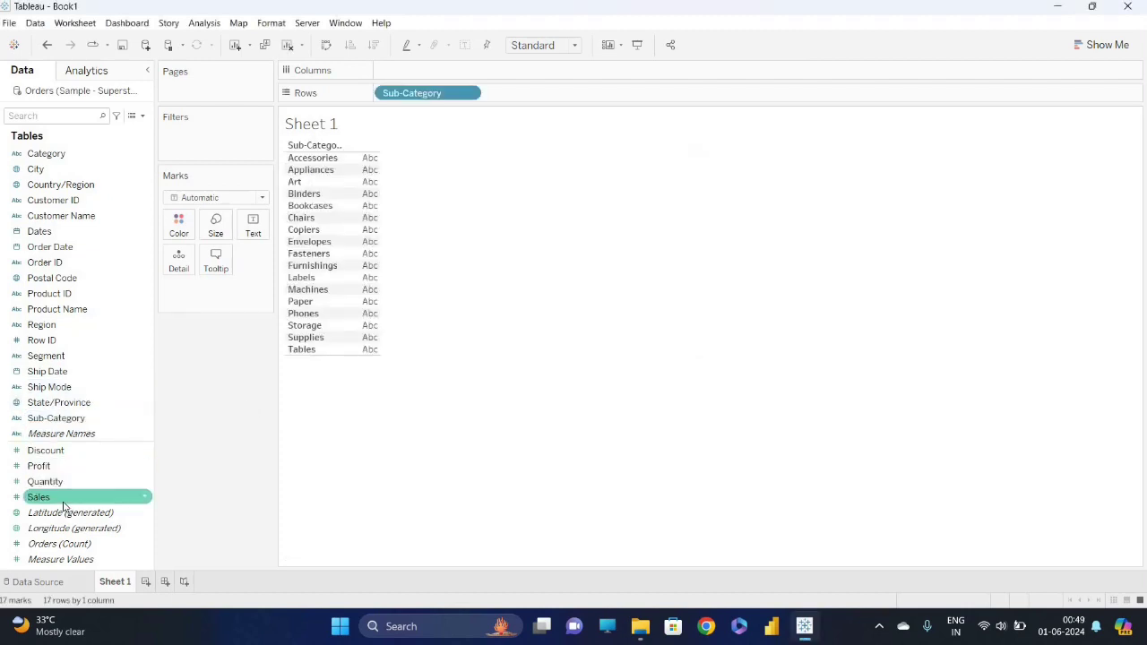
double_click(39, 497)
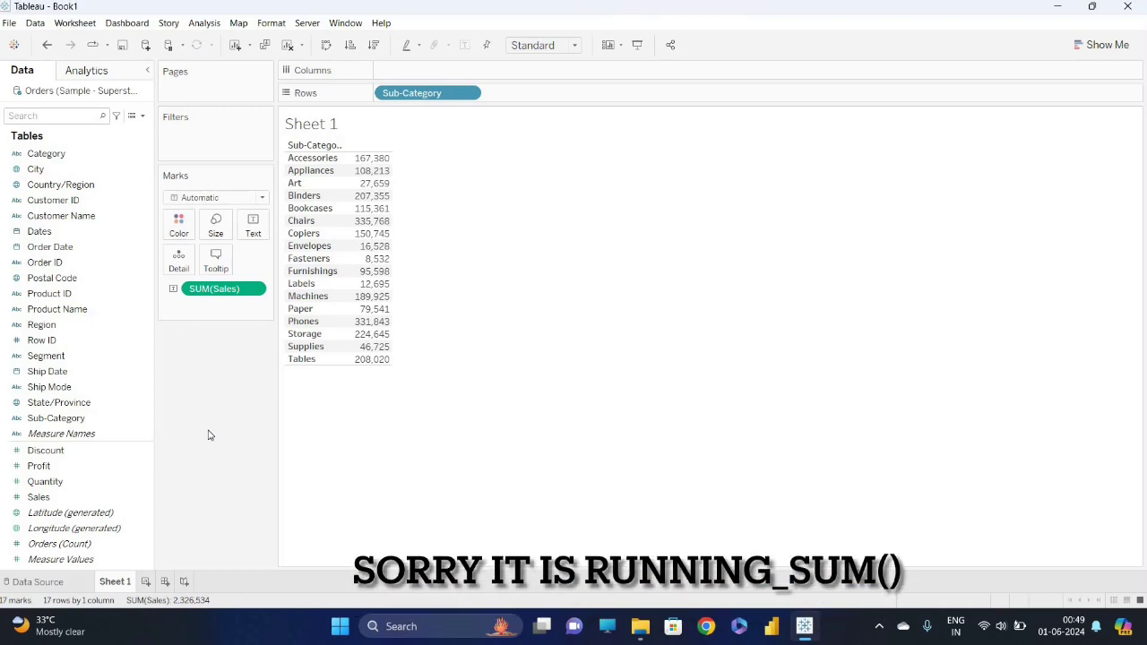
Step: Create a calculated field named running_total
key("alt+a")
key("c")
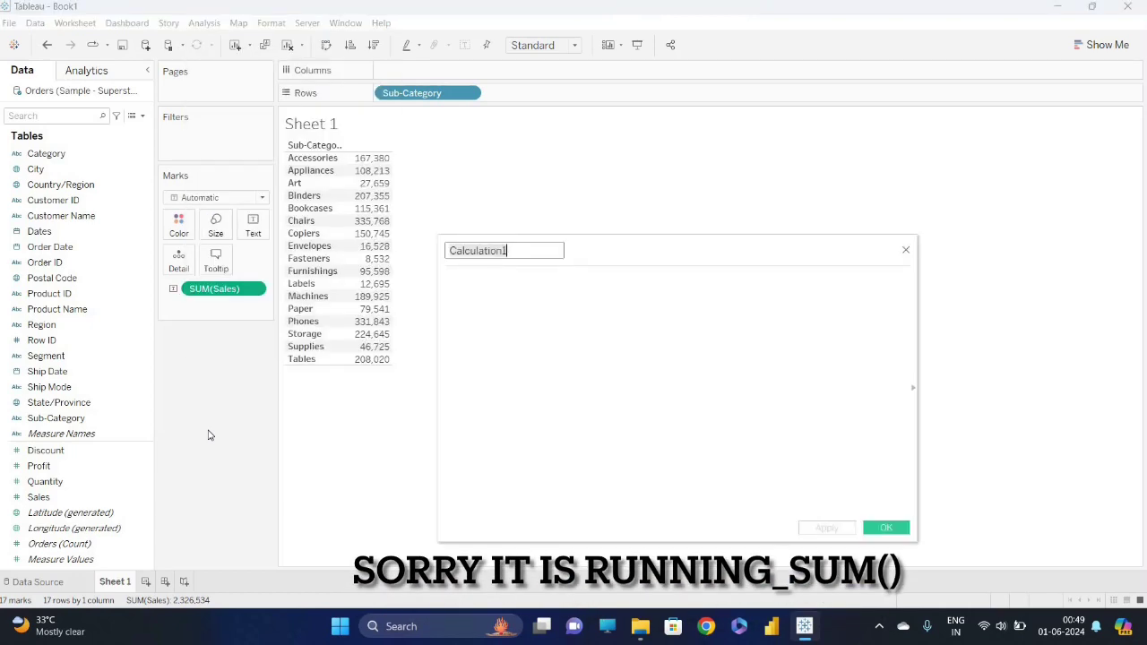
type("running_total")
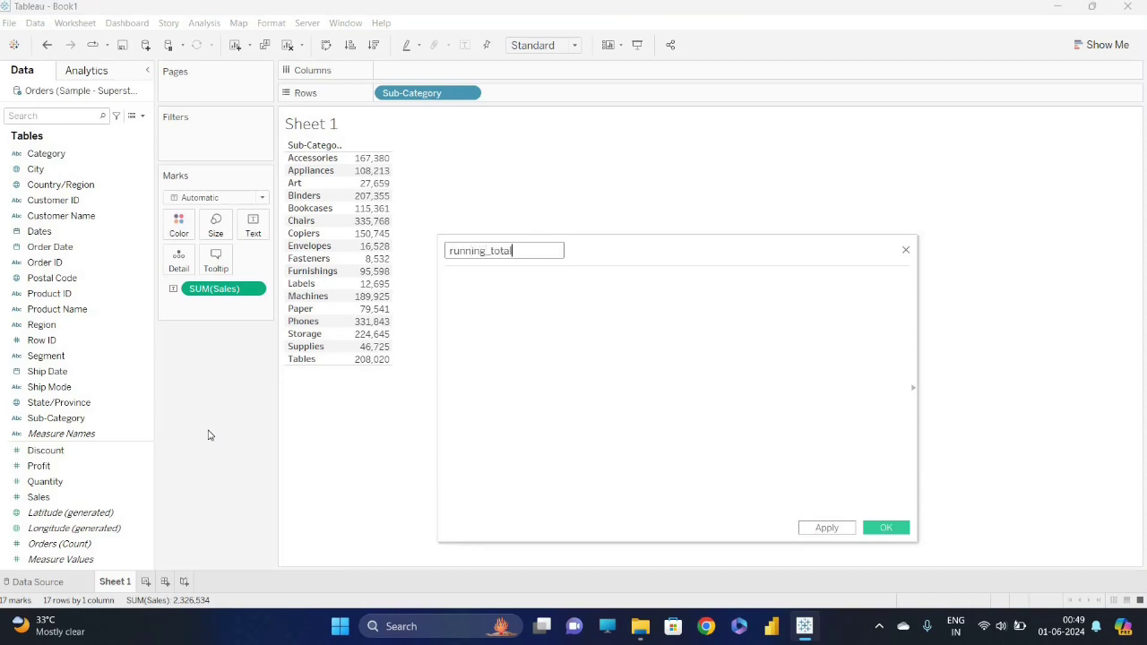
Step: Enter RUNNING_SUM(SUM([Sales])) as the calculated field's formula and save the field
key("Tab")
type("runn")
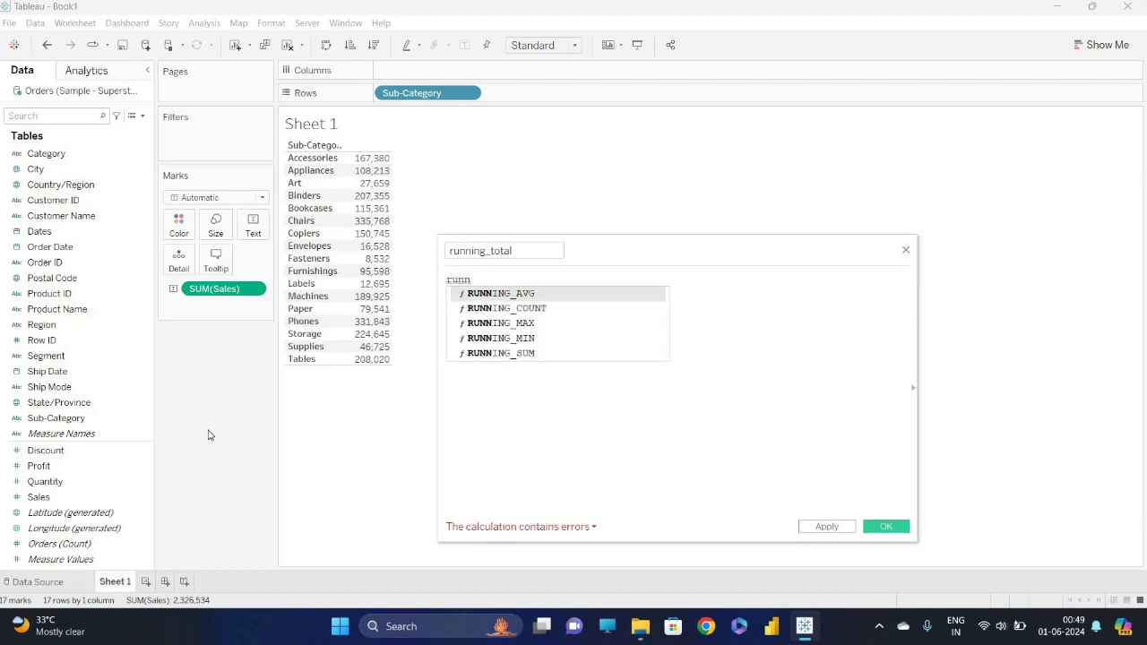
key("Down")
key("Down")
key("Down")
key("Down")
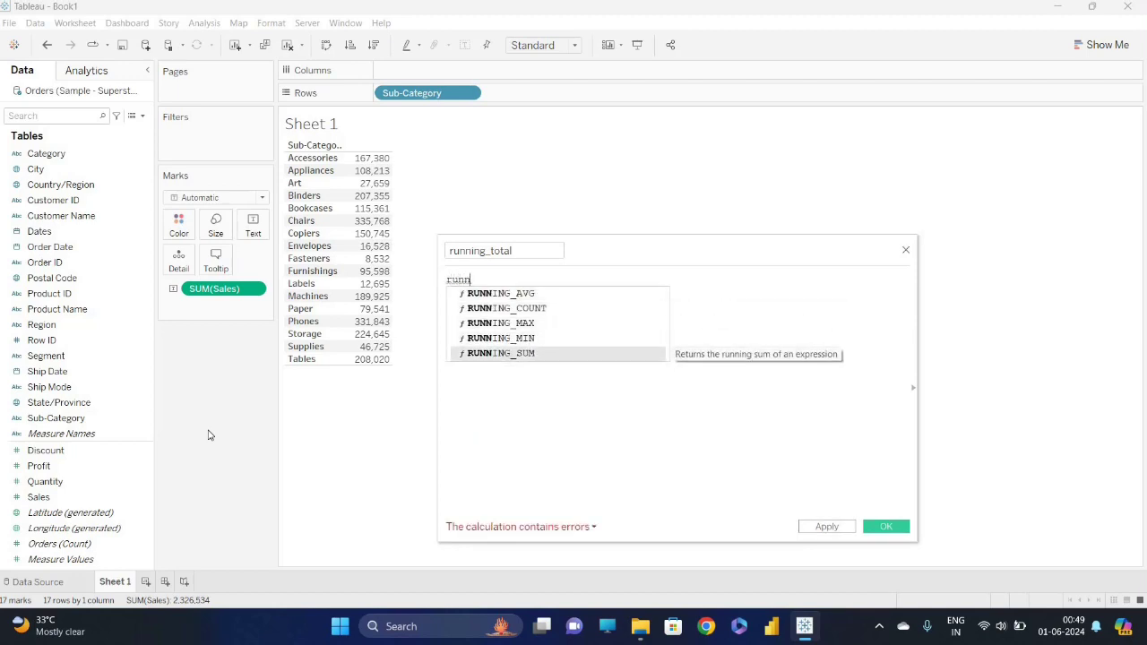
key("Return")
type("sum")
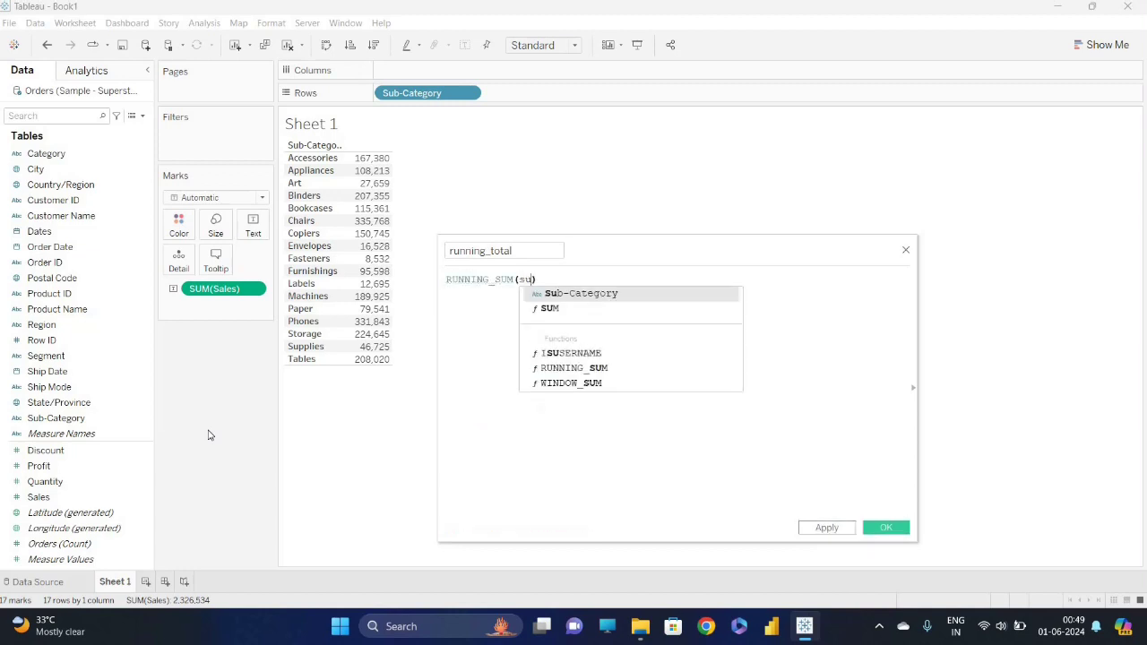
key("Return")
type("sa")
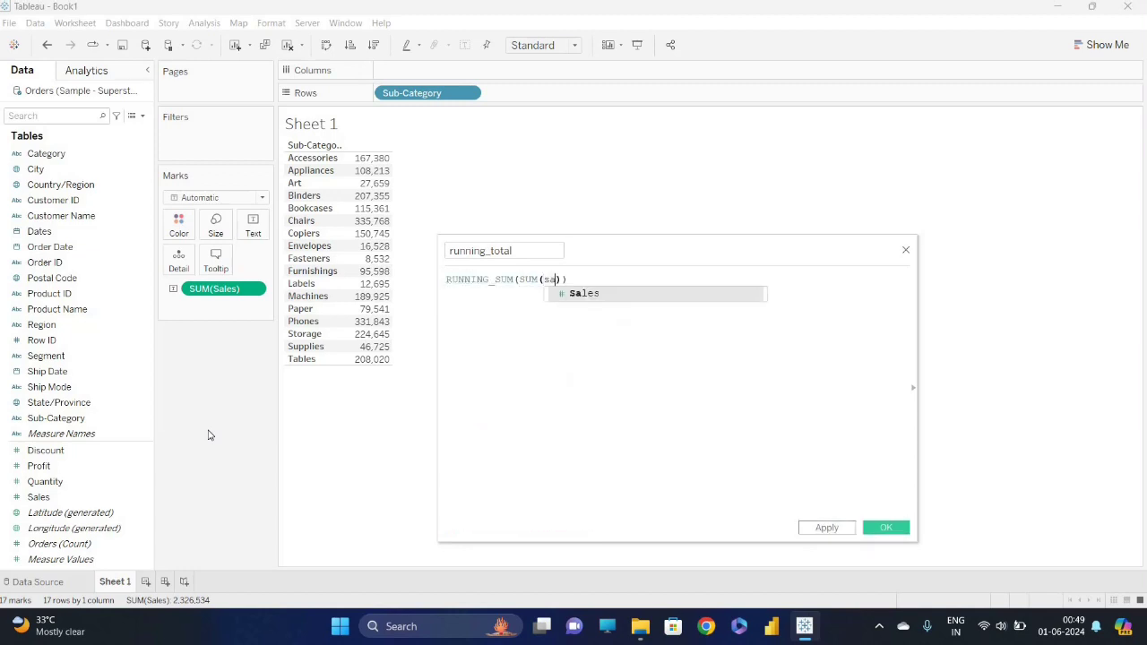
key("Return")
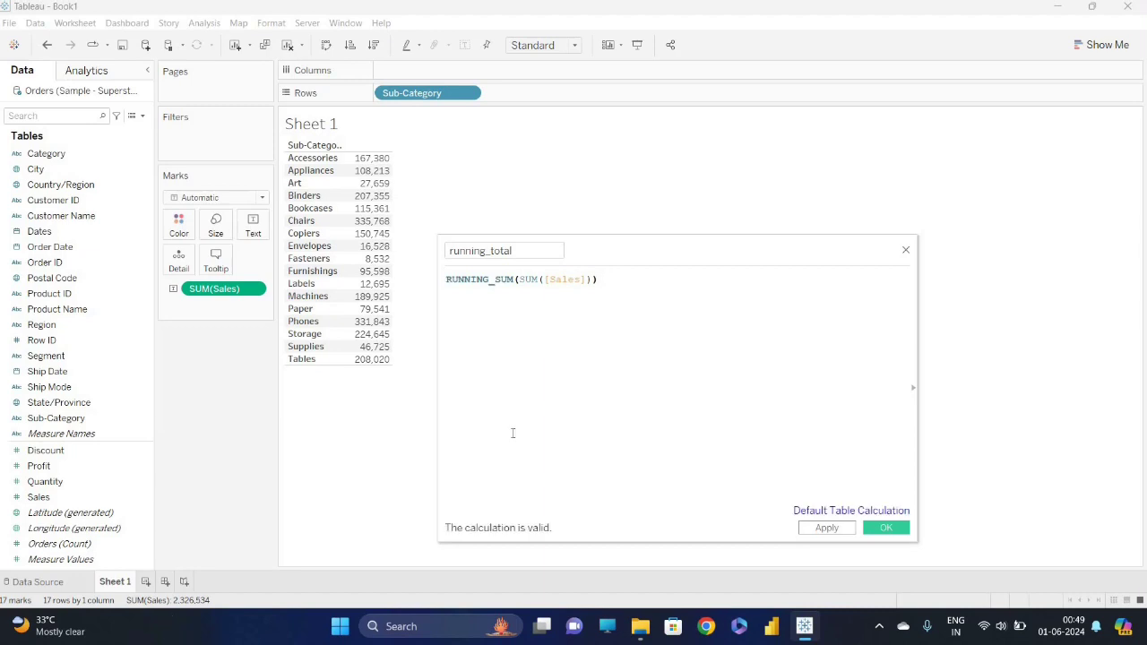
left_click(825, 527)
left_click(877, 529)
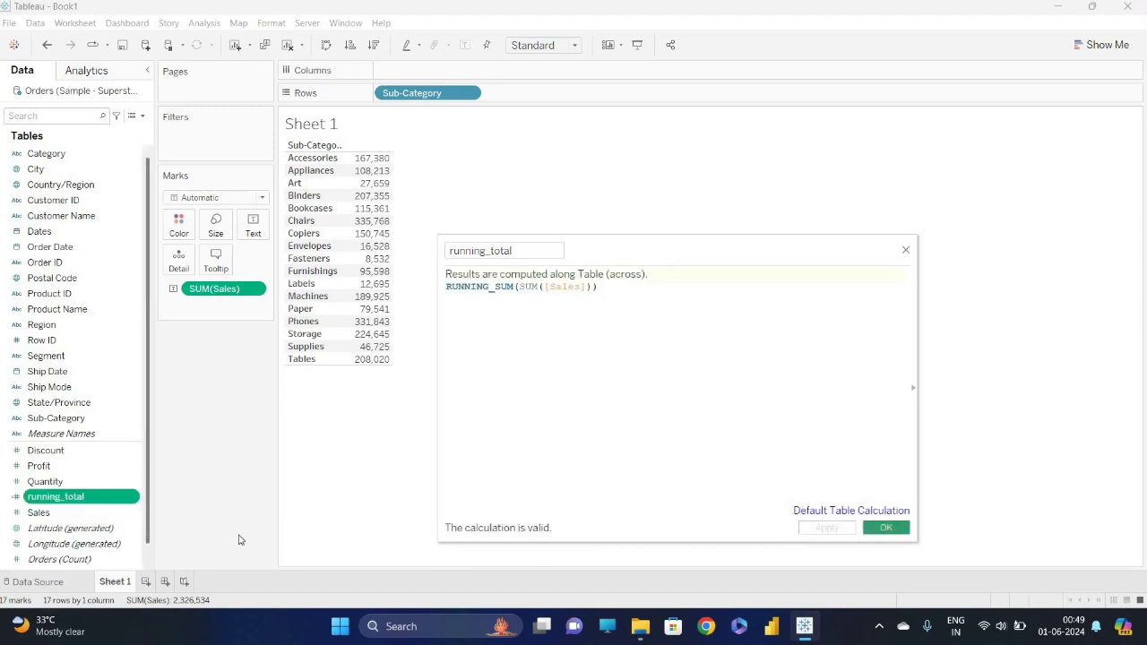
Step: Add running_total to the table as a column beside Sales and sort the sub-categories in descending order
left_click_drag(83, 500, 392, 272)
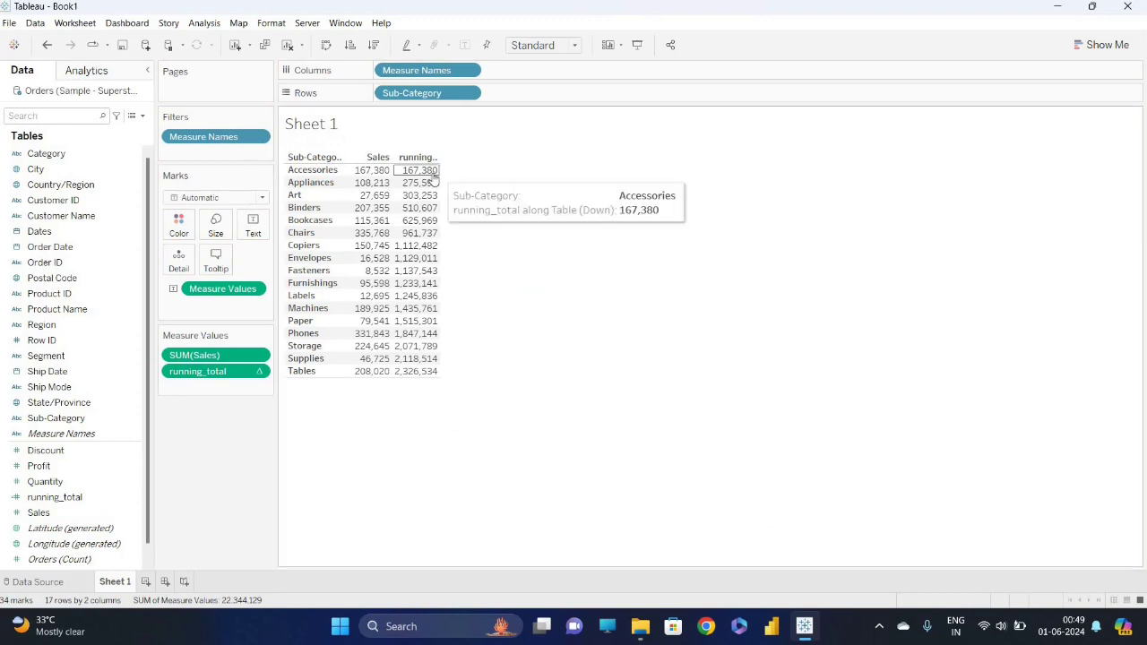
left_click(374, 45)
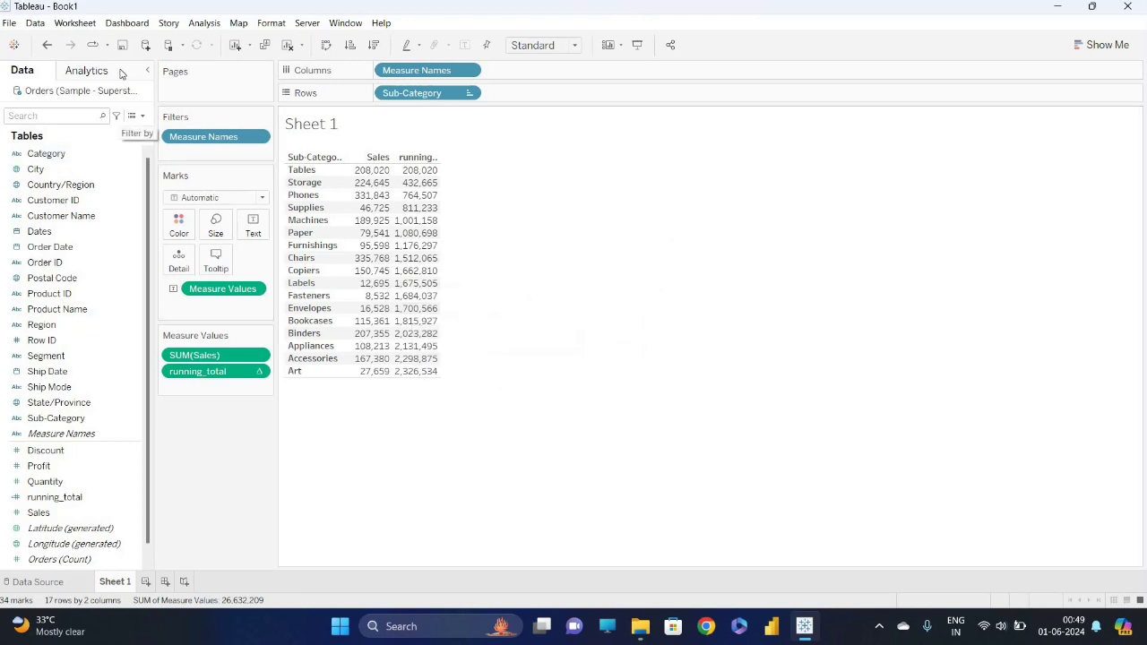
Step: Add a Grand Total row for the Sales and running_total columns and return to the data fields
left_click(93, 72)
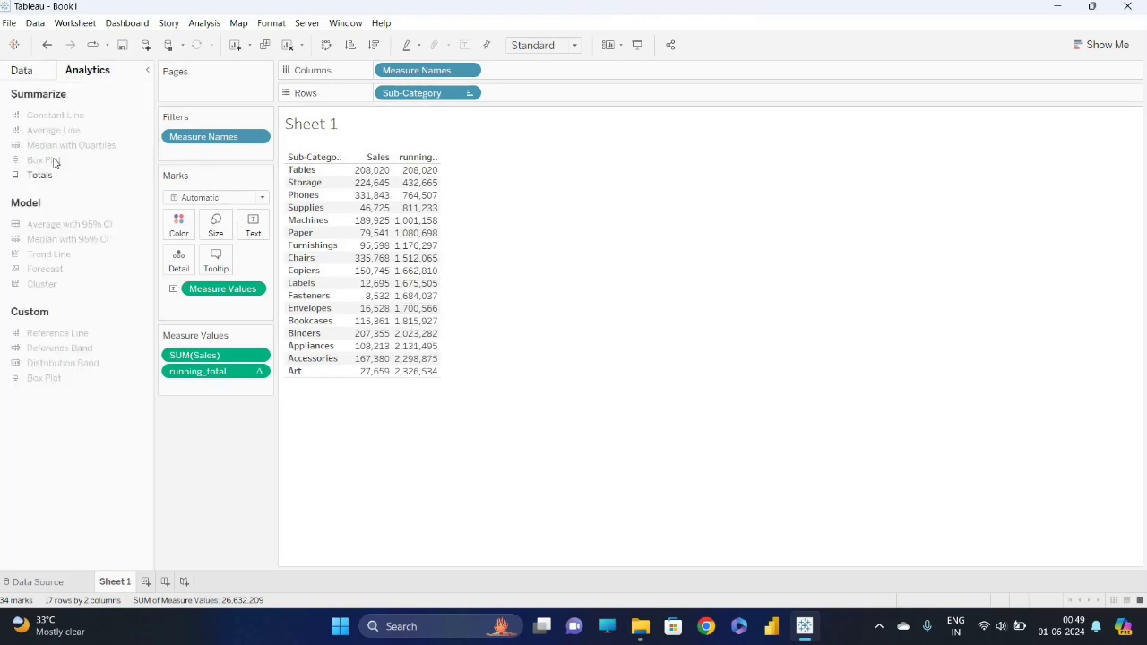
left_click_drag(51, 175, 482, 176)
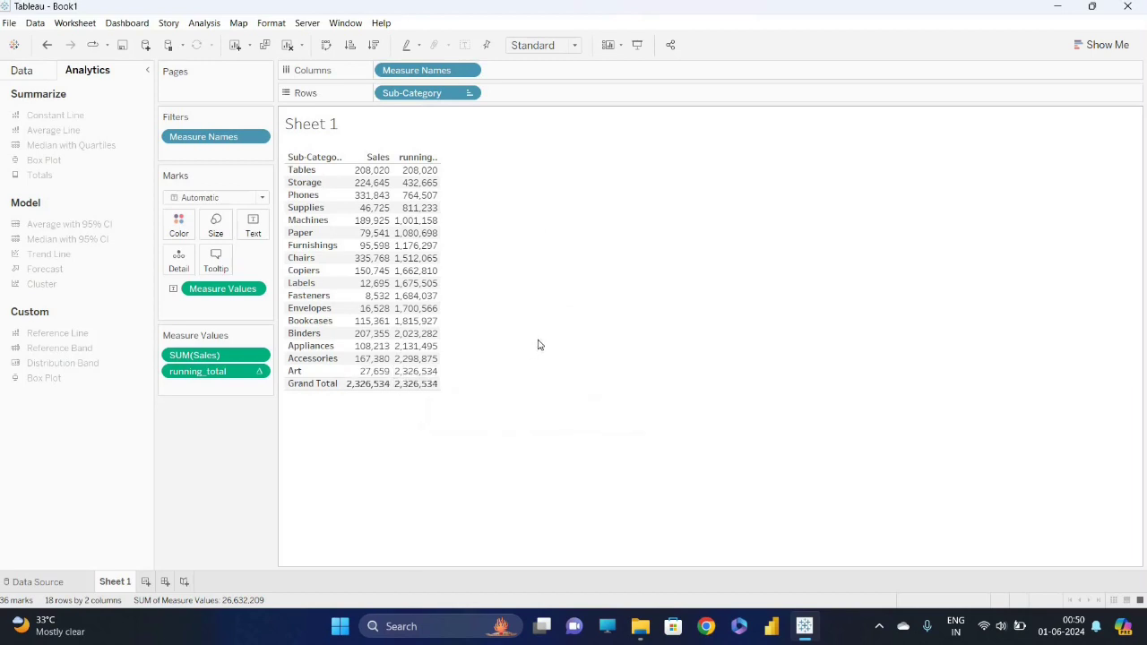
left_click(36, 73)
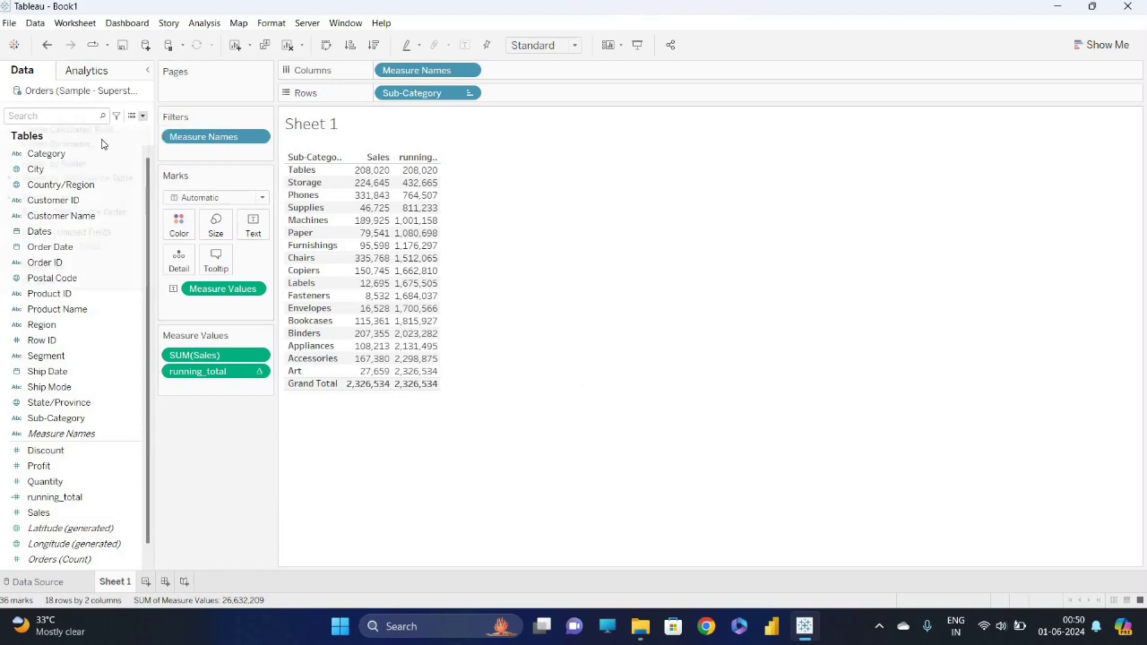
Step: Create another calculated field named window
left_click(142, 115)
left_click(89, 126)
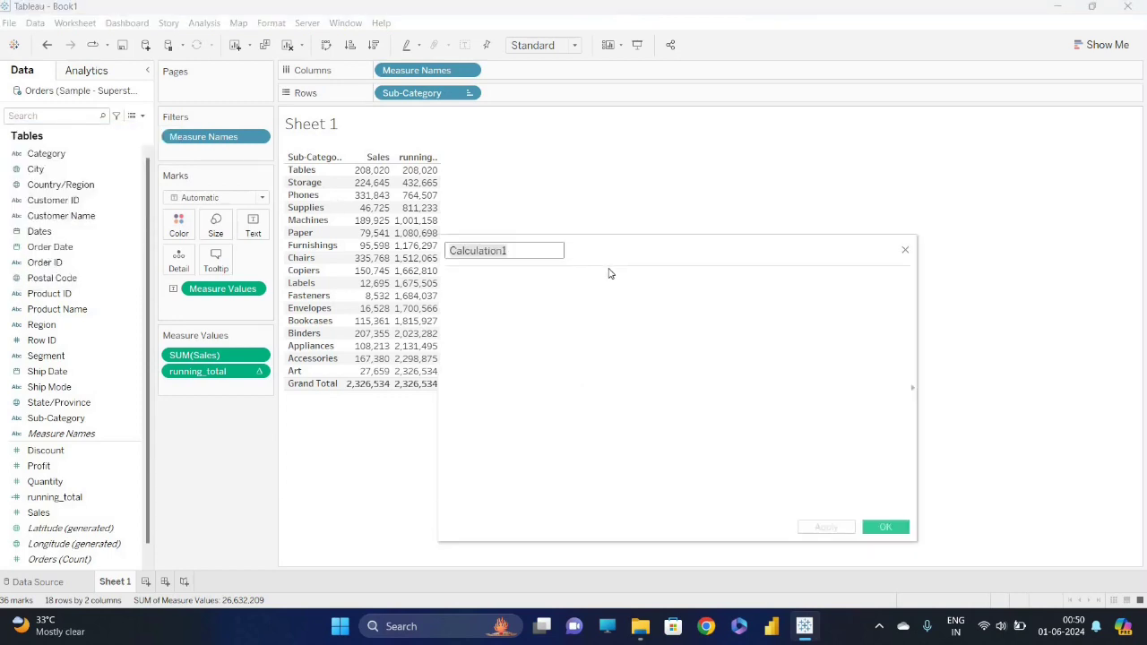
type("W")
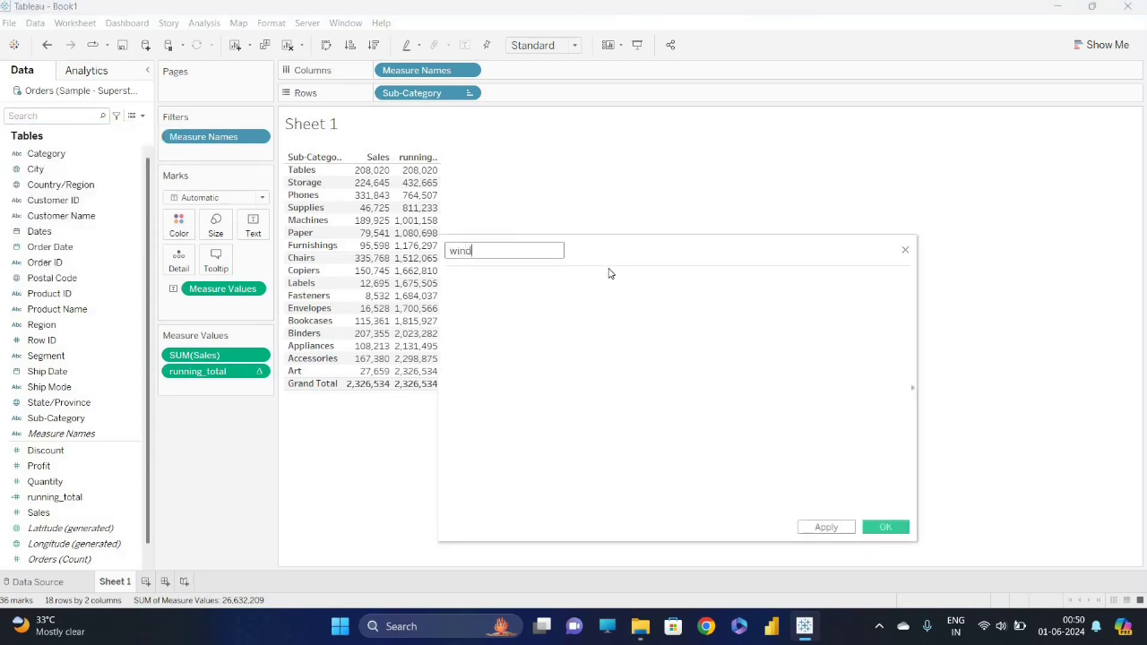
type("indow")
key("Tab")
Step: Enter WINDOW_SUM(SUM([Sales])) as the formula of the window calculated field
type("win")
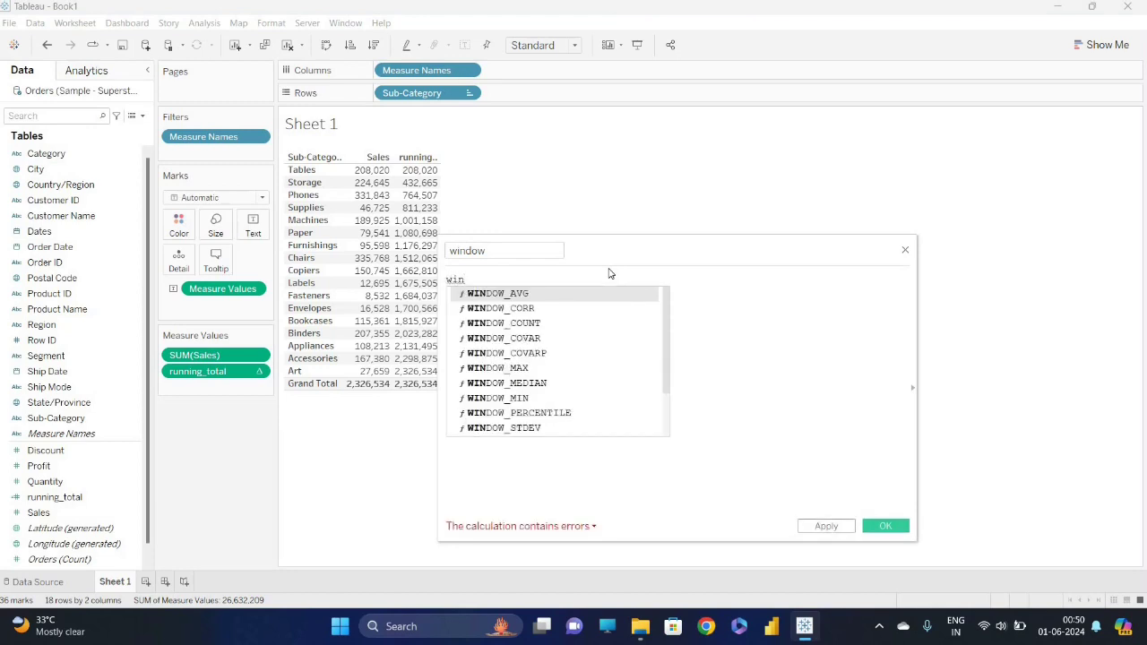
key("Up")
key("Up")
key("Up")
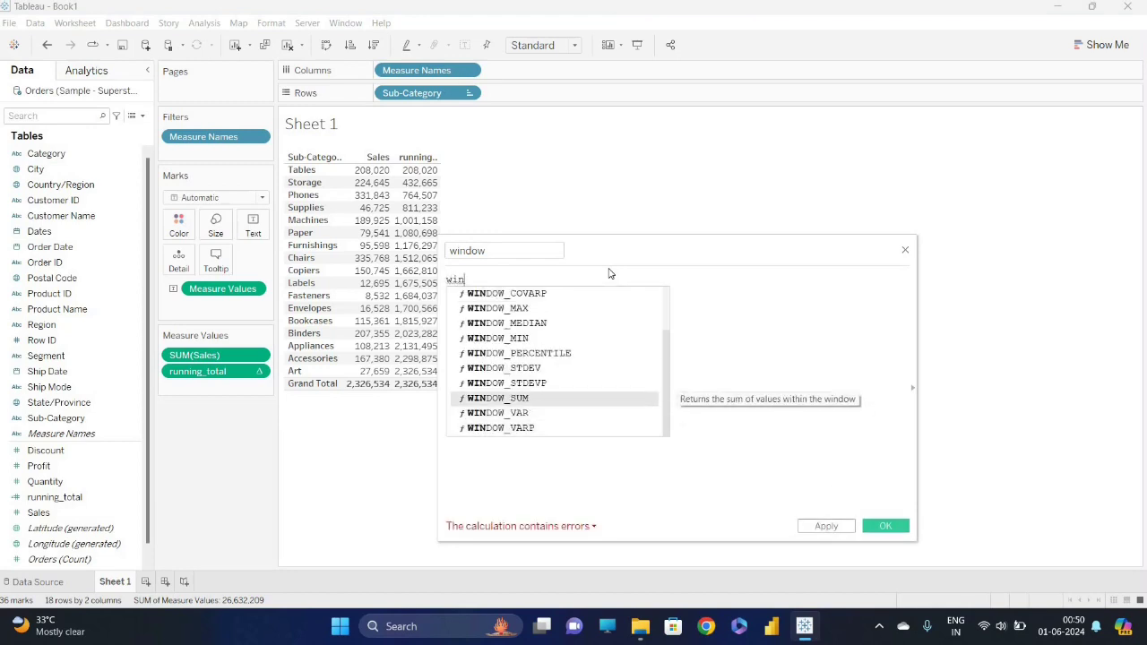
key("Return")
type("sum")
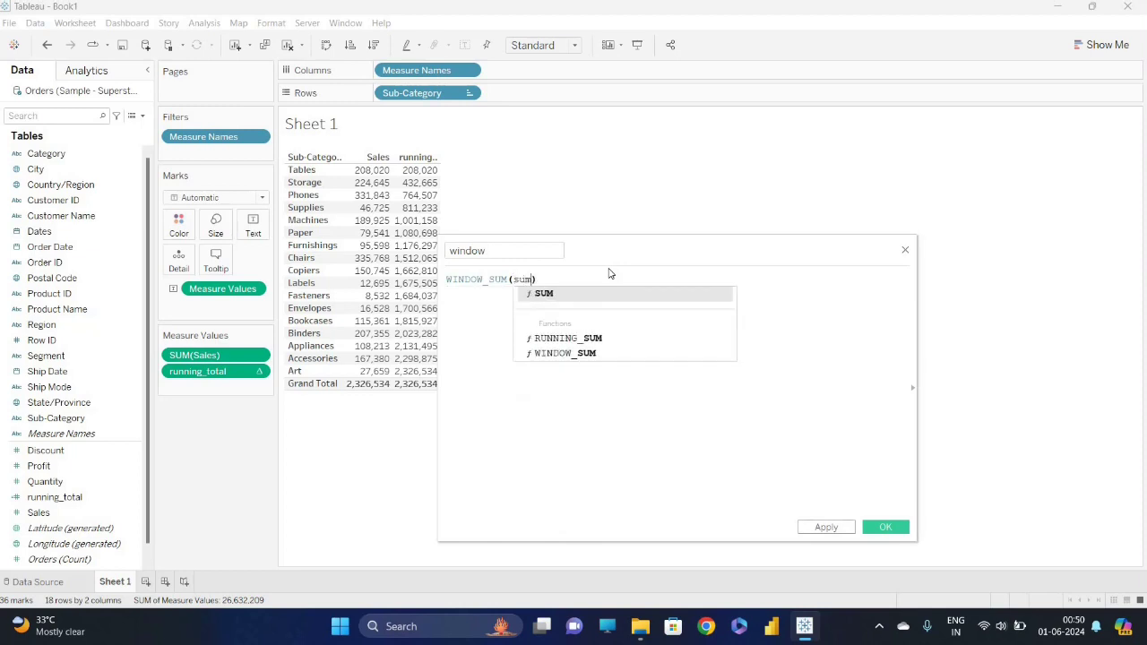
key("Return")
type("sa")
key("Return")
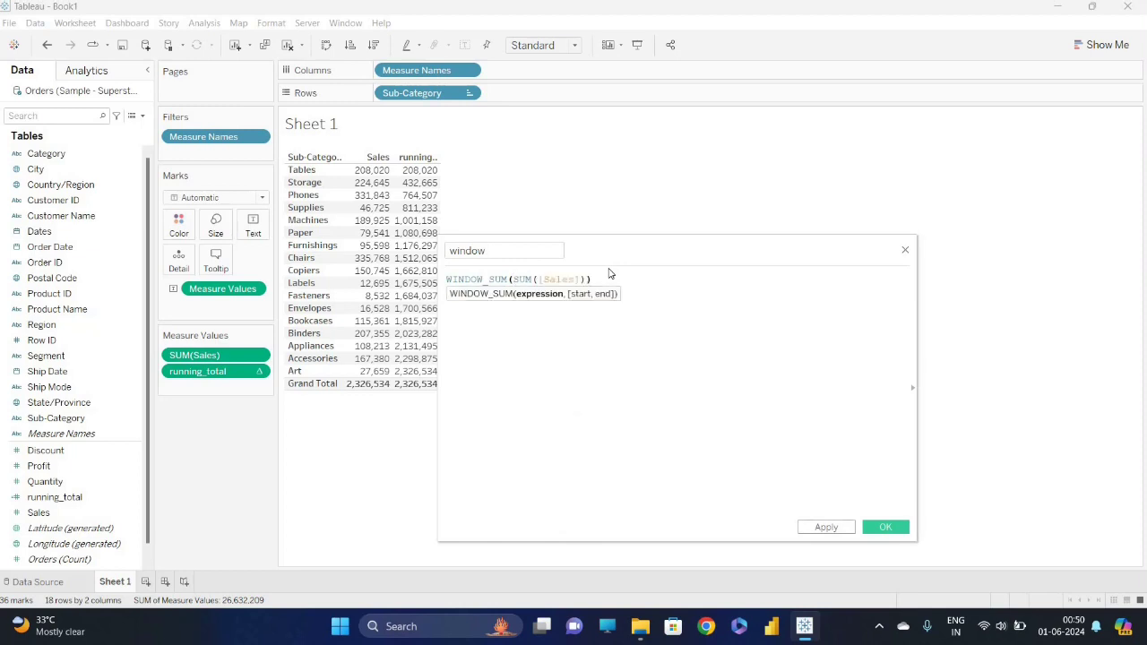
Step: Extend the WINDOW_SUM formula with FIRST() as the start and 0 as the end of the window
type(",")
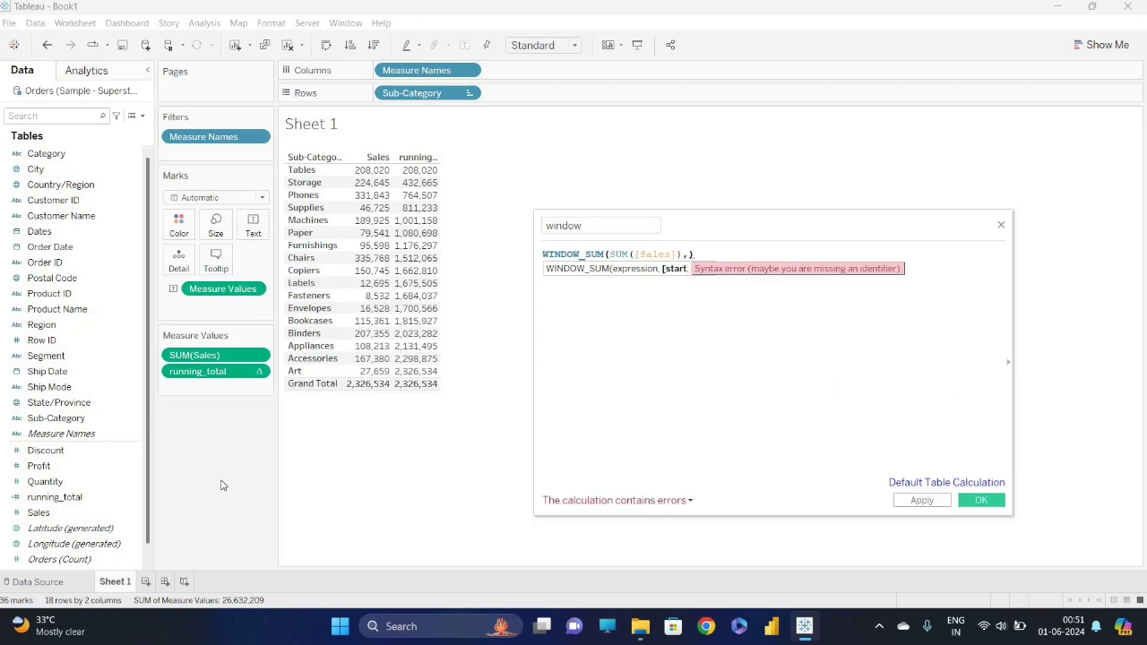
type("firs")
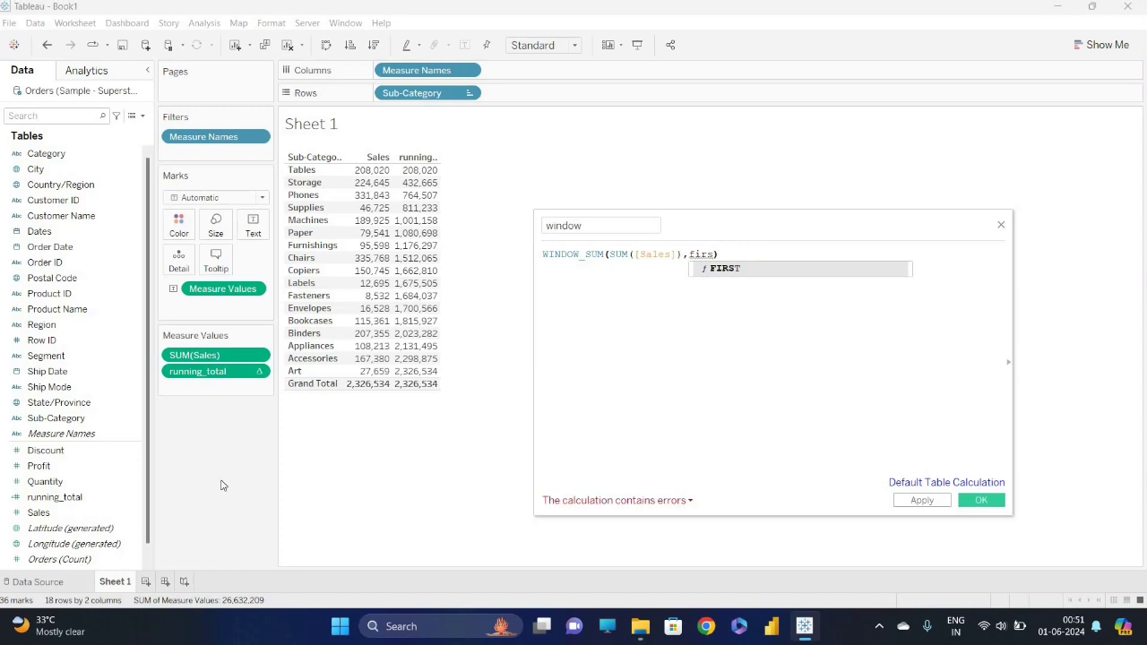
key("Return")
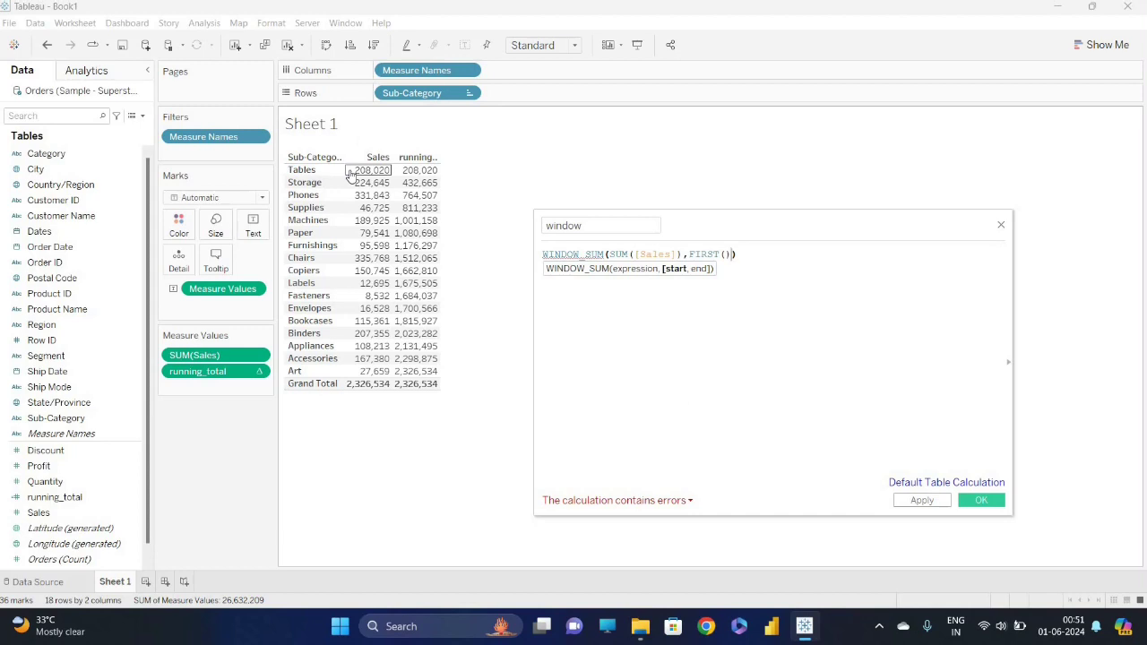
type(",")
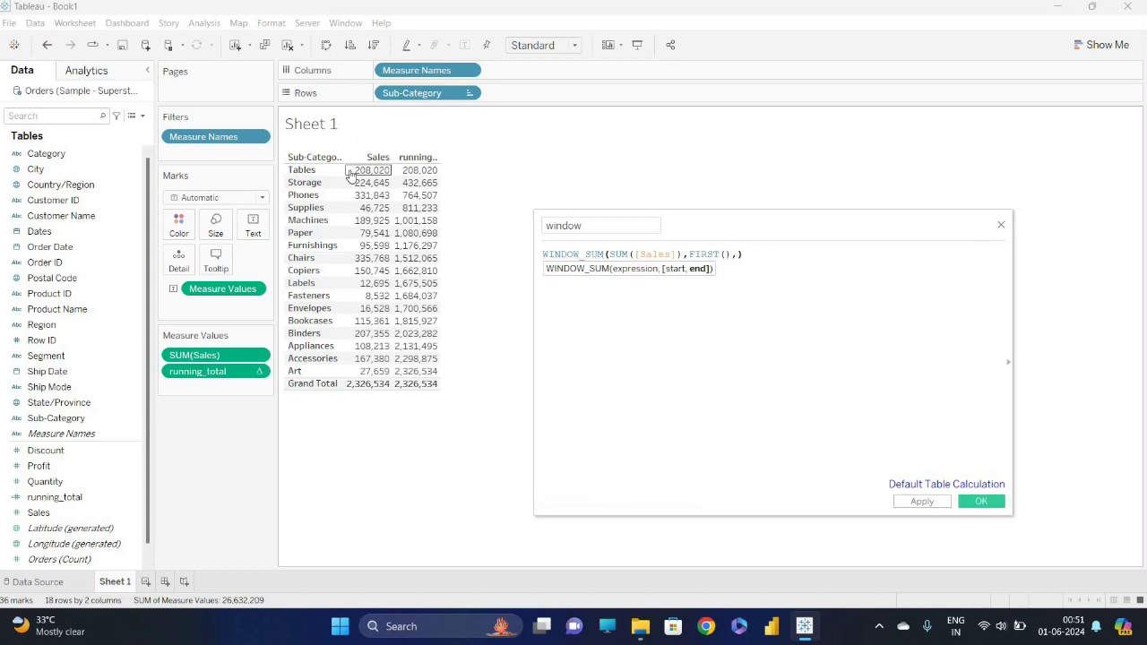
type("0")
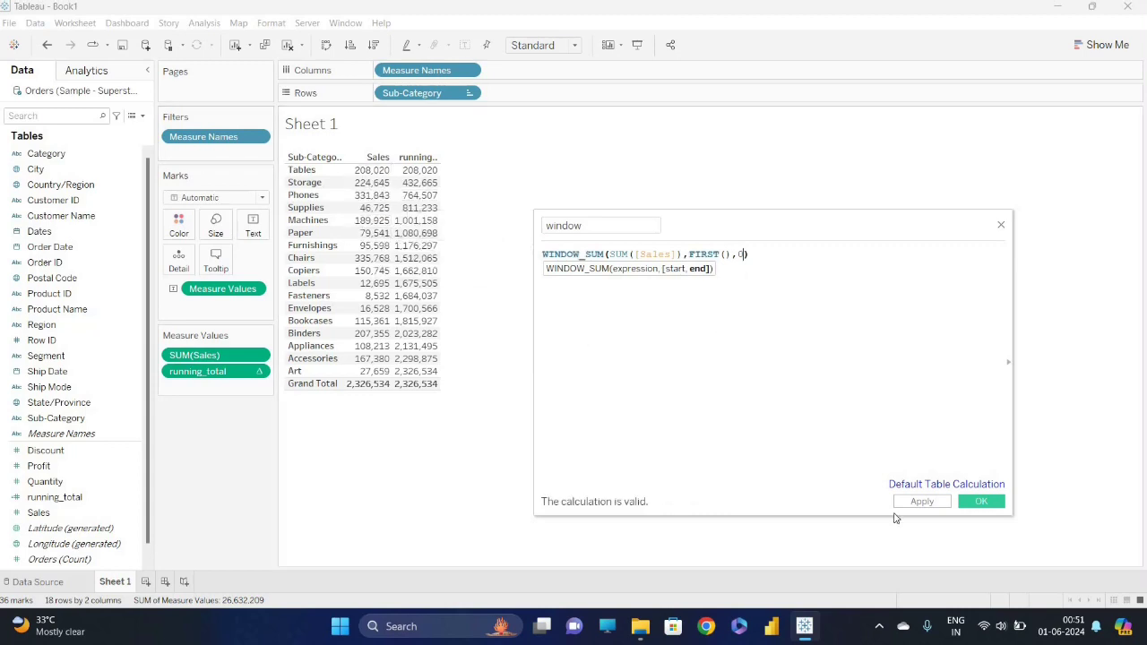
Step: Save the window calculated field and add it to the table as a column beside running_total
left_click(932, 506)
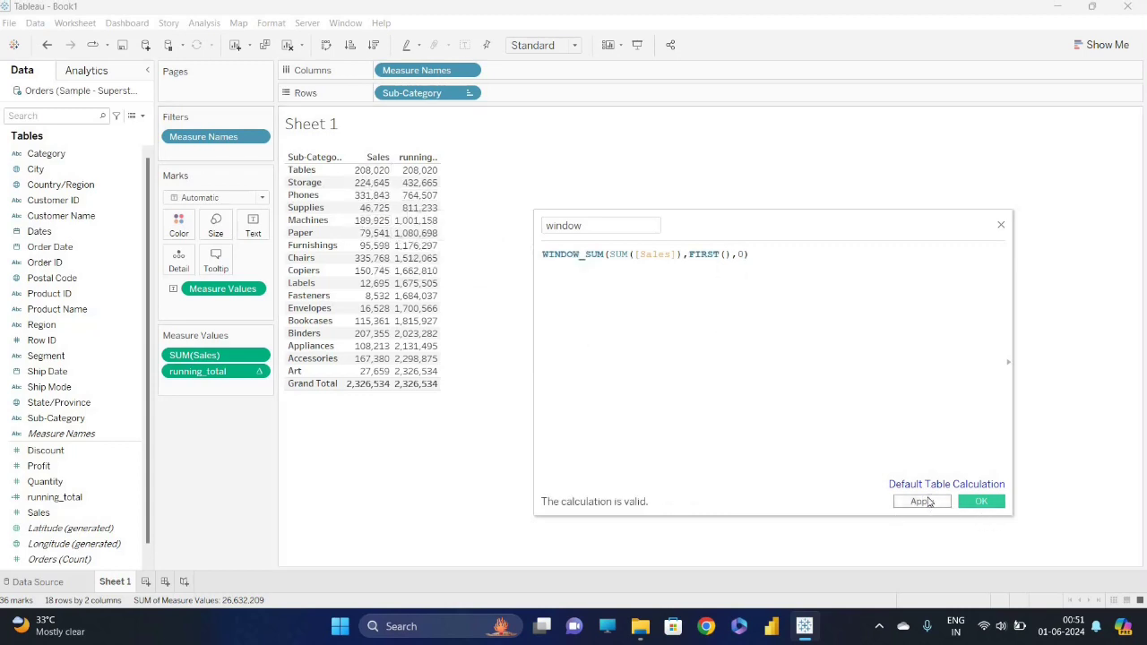
left_click(981, 502)
left_click_drag(43, 528, 475, 277)
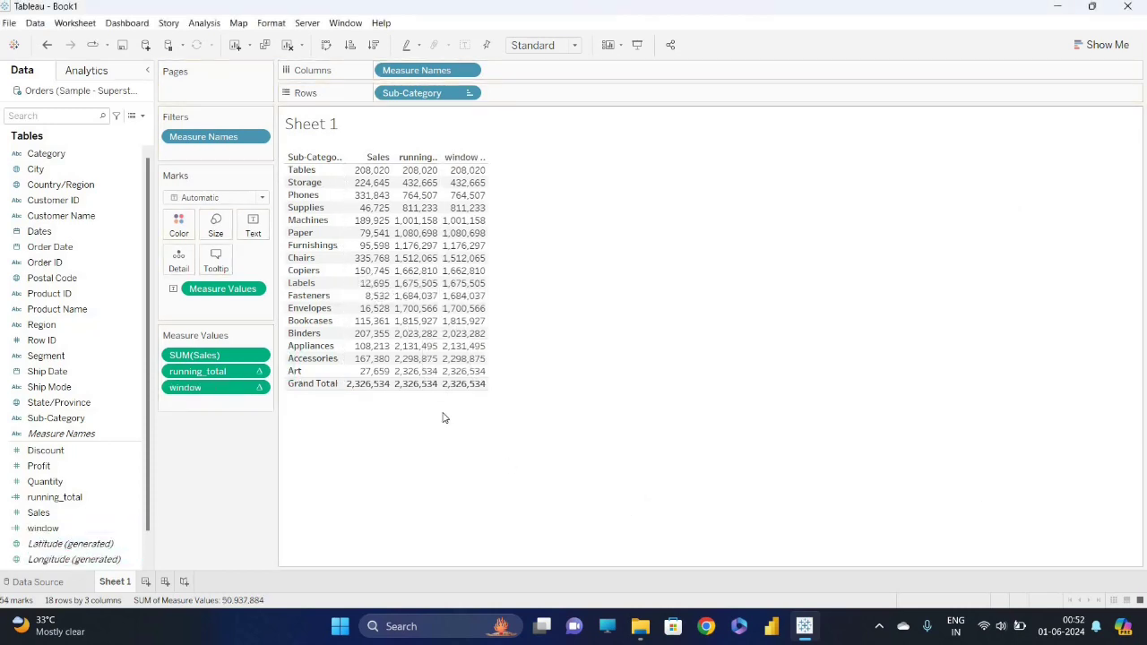